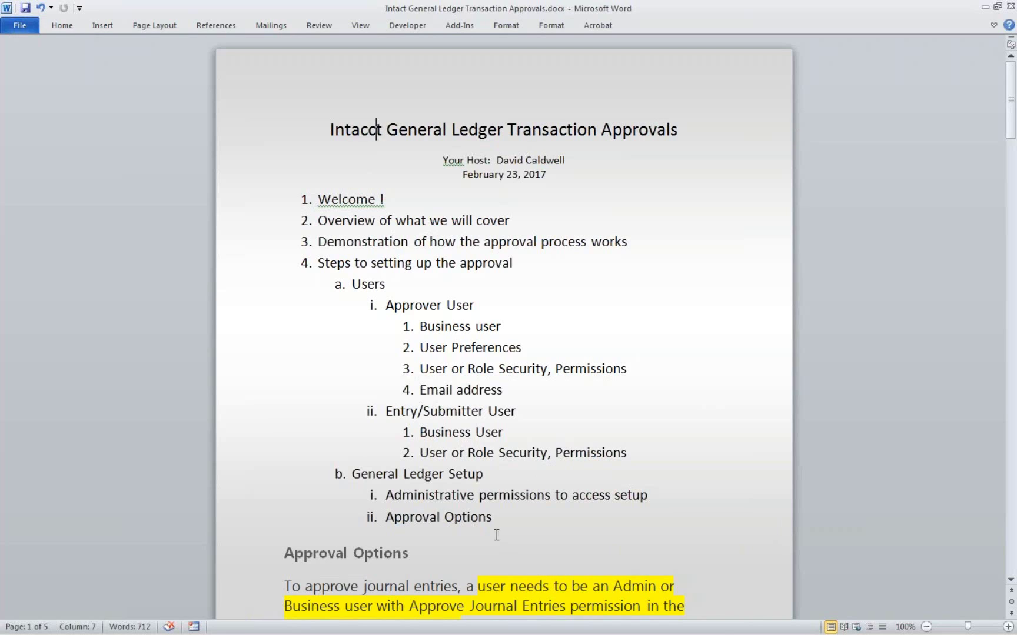
- Switch to Intacct in the browser and open the list of users for the CUBIT company
{"action": "left_click", "coordinate": [125, 626]}
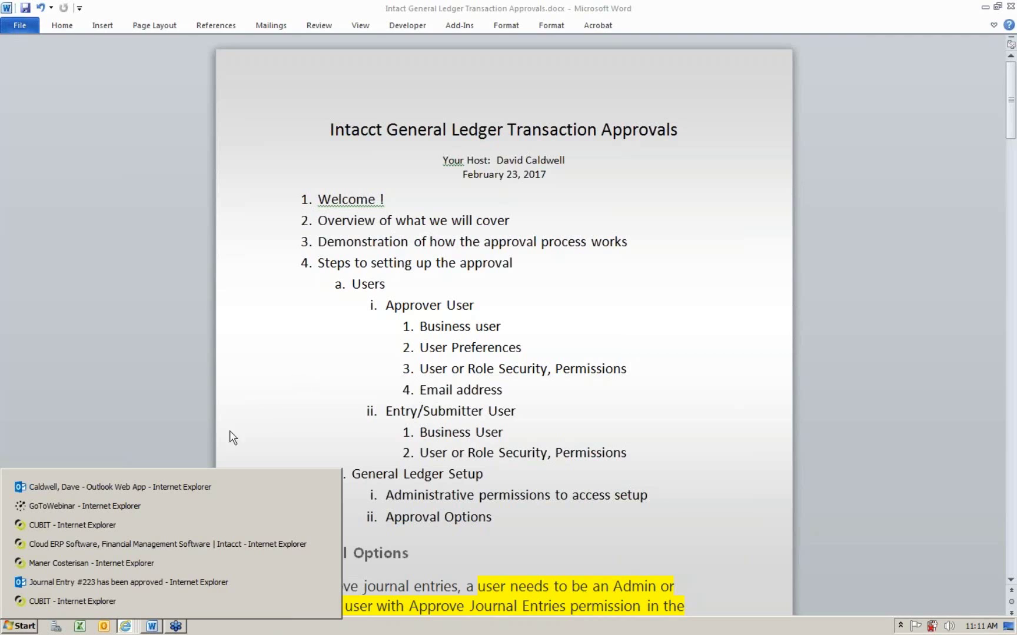
{"action": "left_click", "coordinate": [154, 564]}
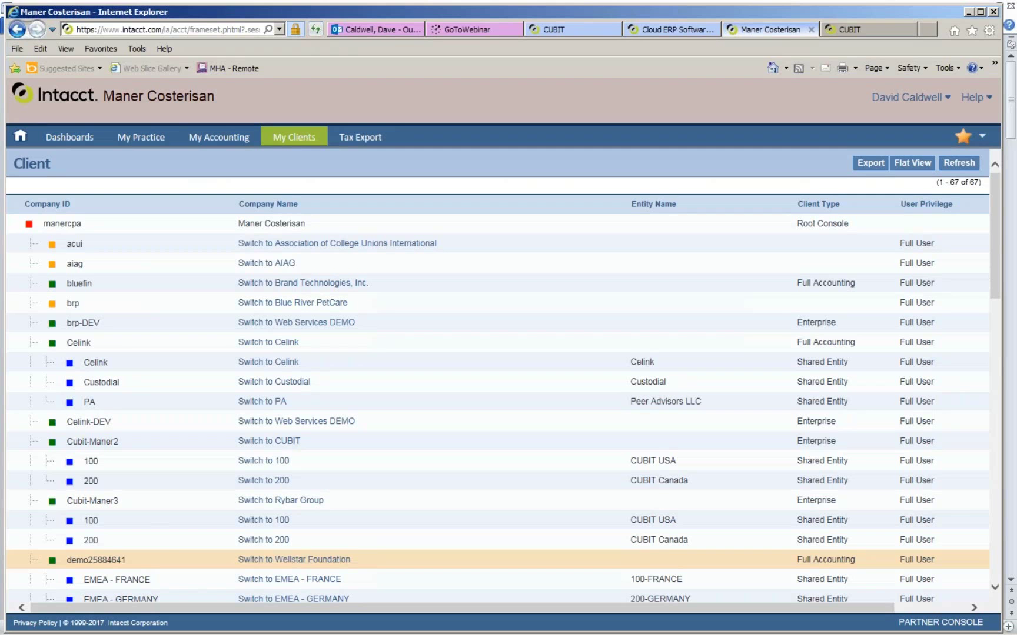
{"action": "left_click", "coordinate": [568, 35]}
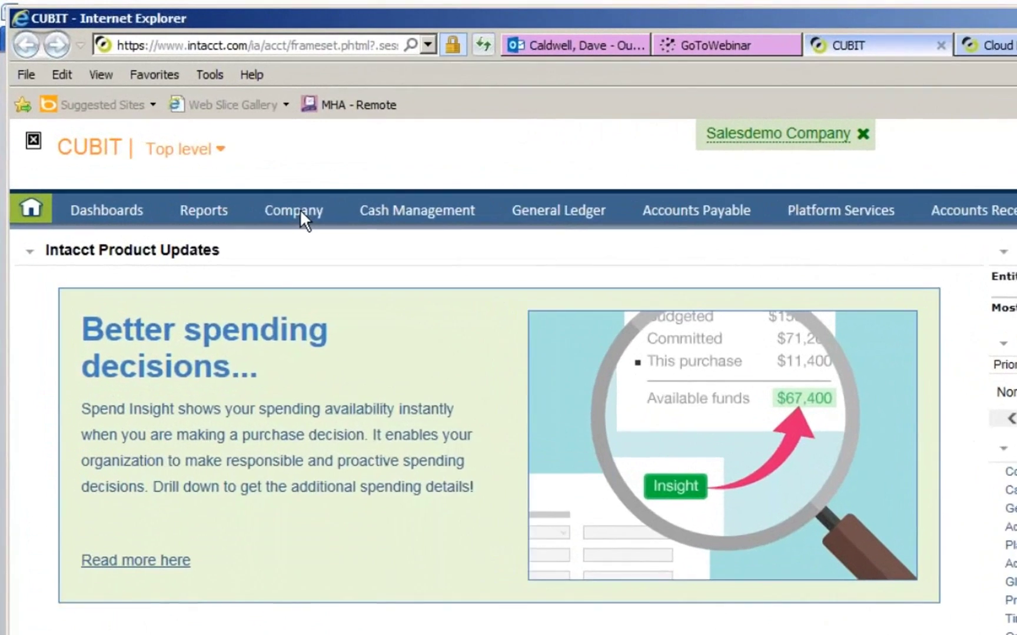
{"action": "left_click", "coordinate": [194, 137]}
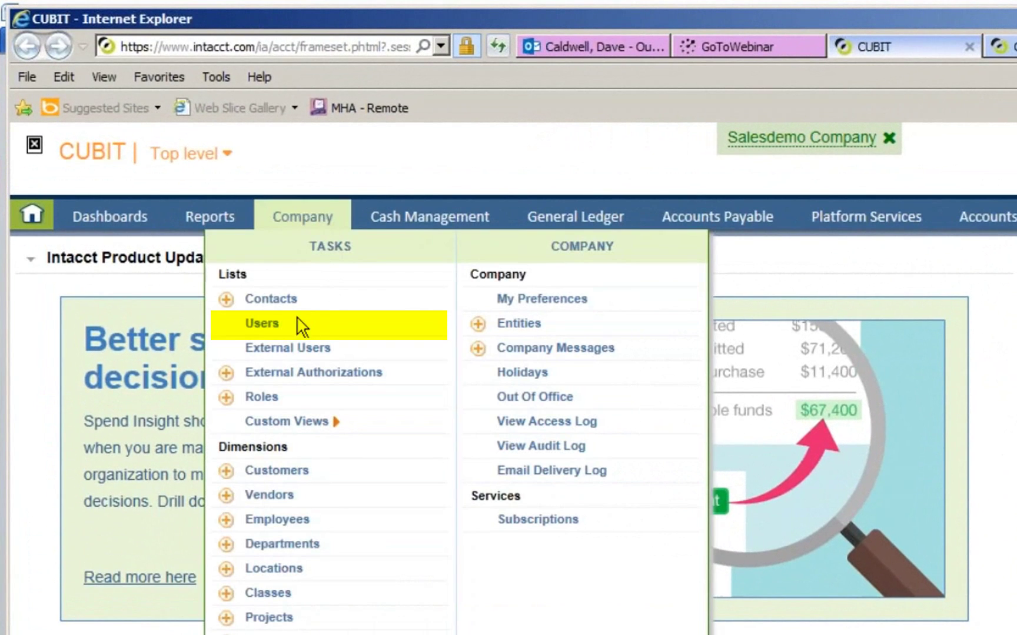
{"action": "left_click", "coordinate": [263, 324]}
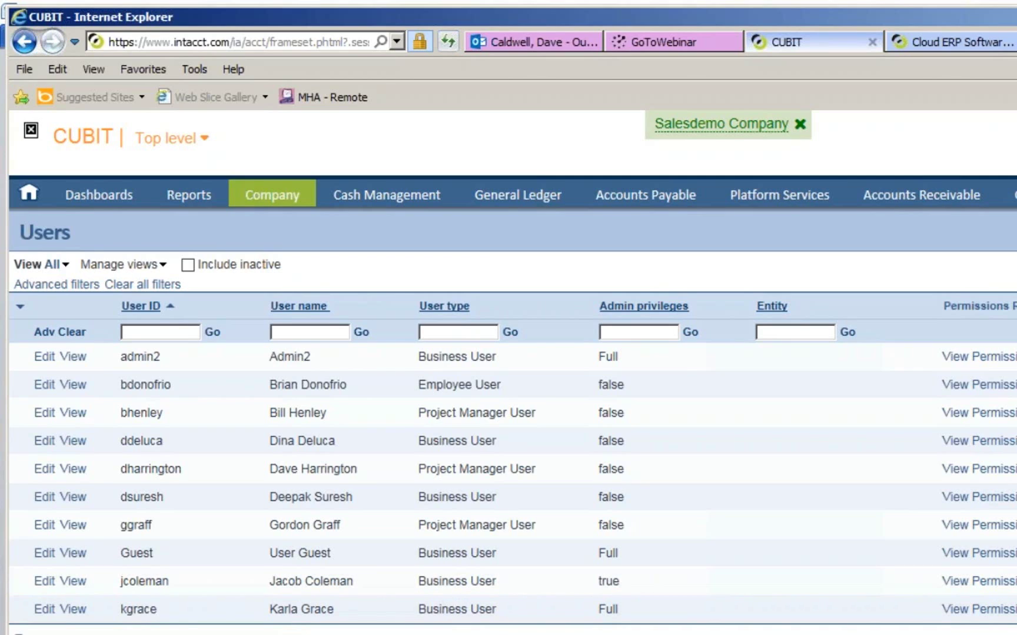
- Open the record of the last listed business user for editing and review the user information and assigned roles
{"action": "left_click_drag", "start_coordinate": [110, 626], "coordinate": [46, 613]}
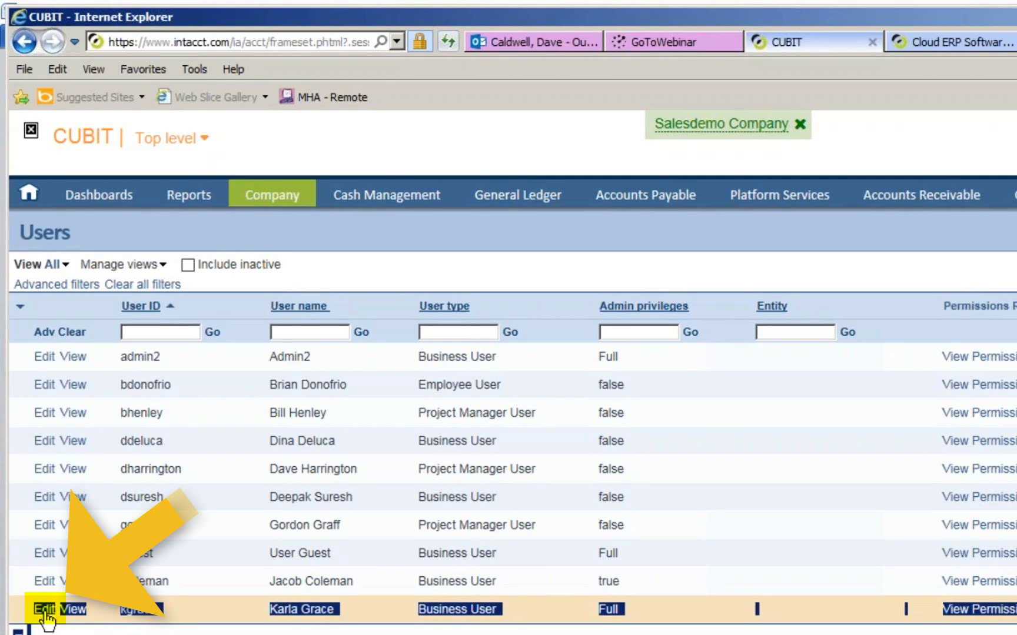
{"action": "left_click", "coordinate": [45, 613]}
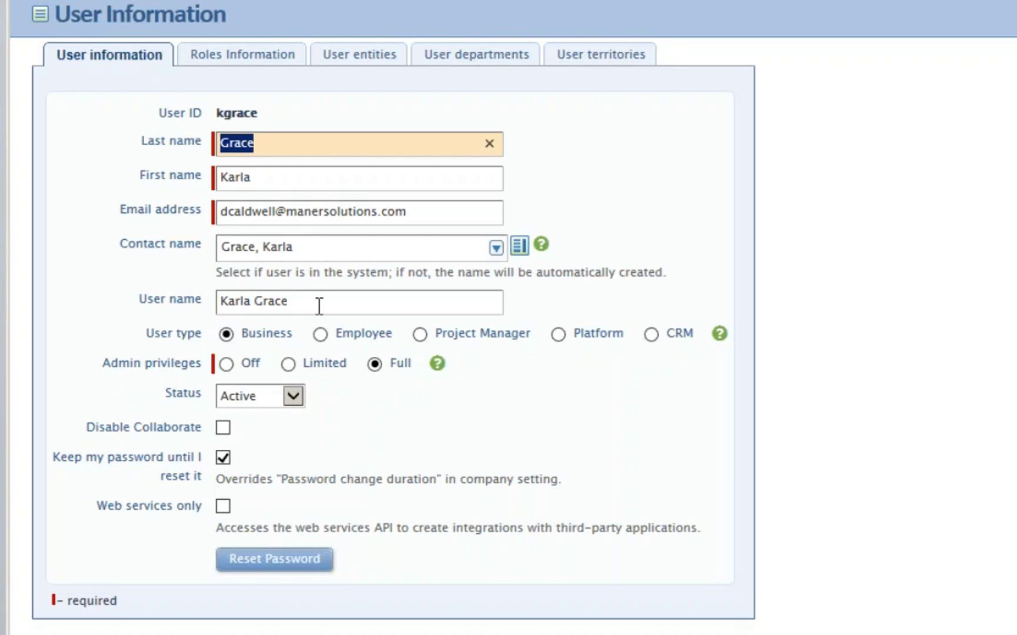
{"action": "left_click", "coordinate": [234, 69]}
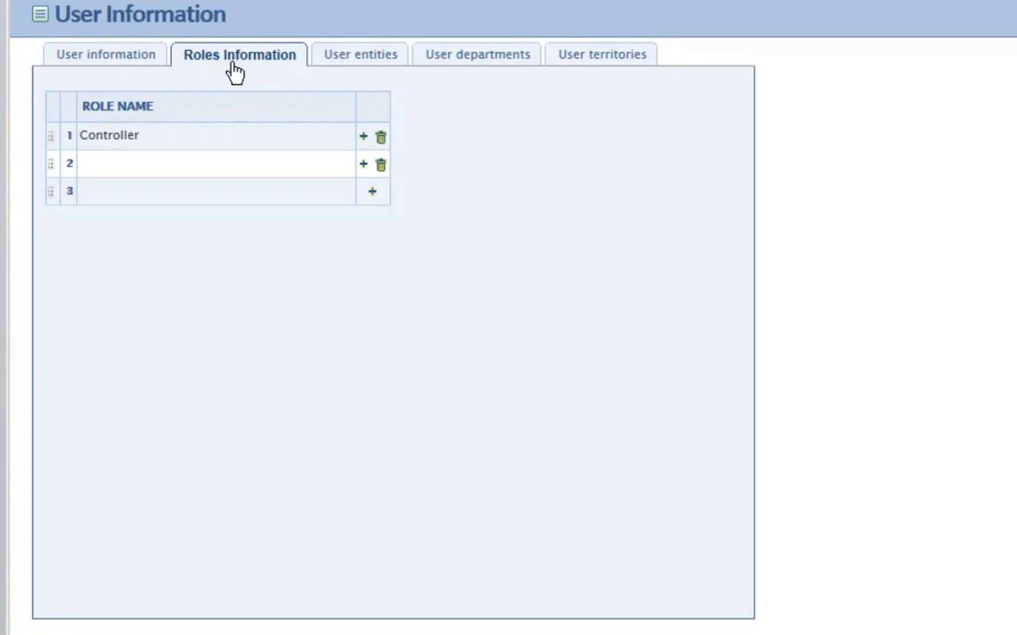
{"action": "left_click", "coordinate": [115, 62]}
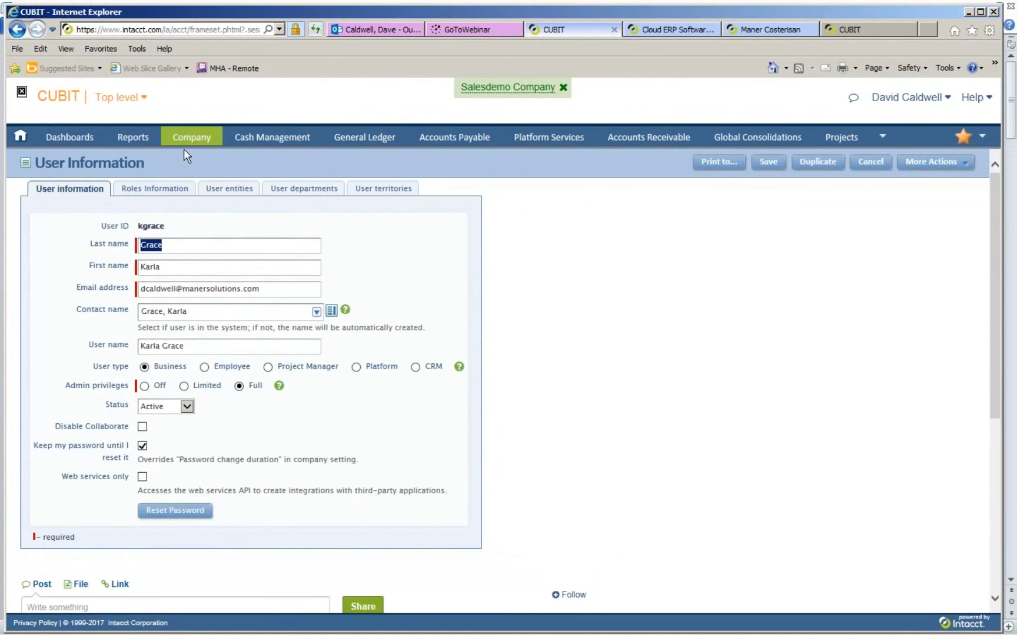
- Return to the user list and review the email notification and approval request settings in the same user's preferences
{"action": "left_click", "coordinate": [191, 137]}
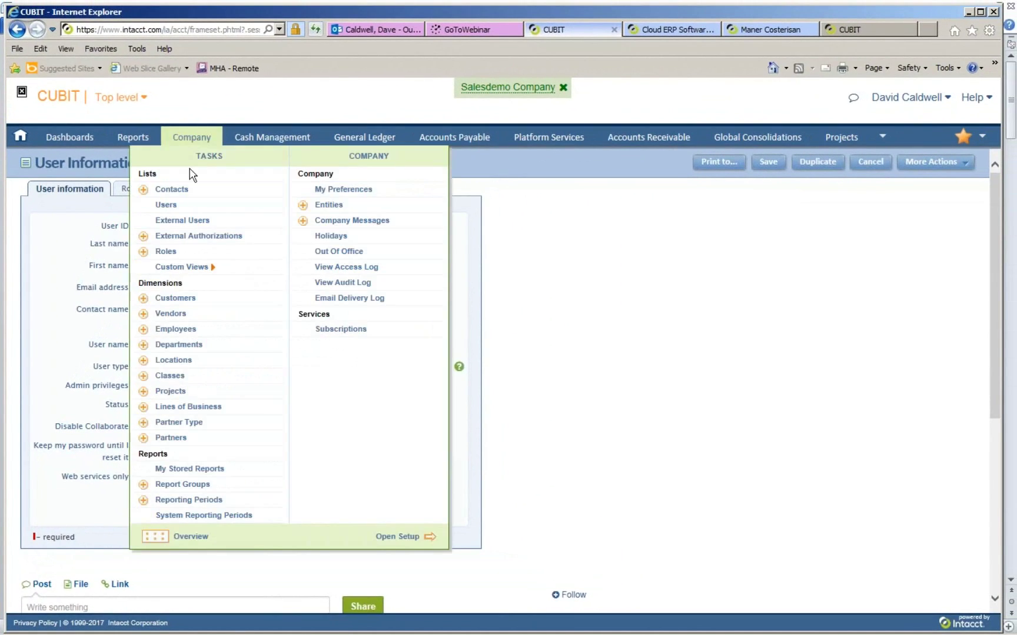
{"action": "left_click", "coordinate": [171, 209]}
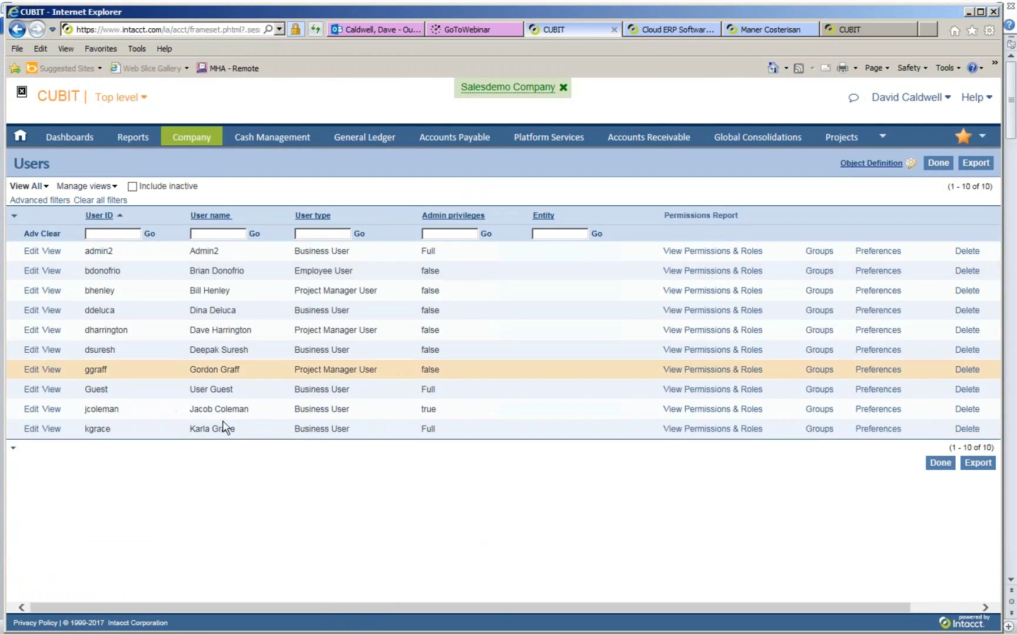
{"action": "left_click", "coordinate": [876, 429]}
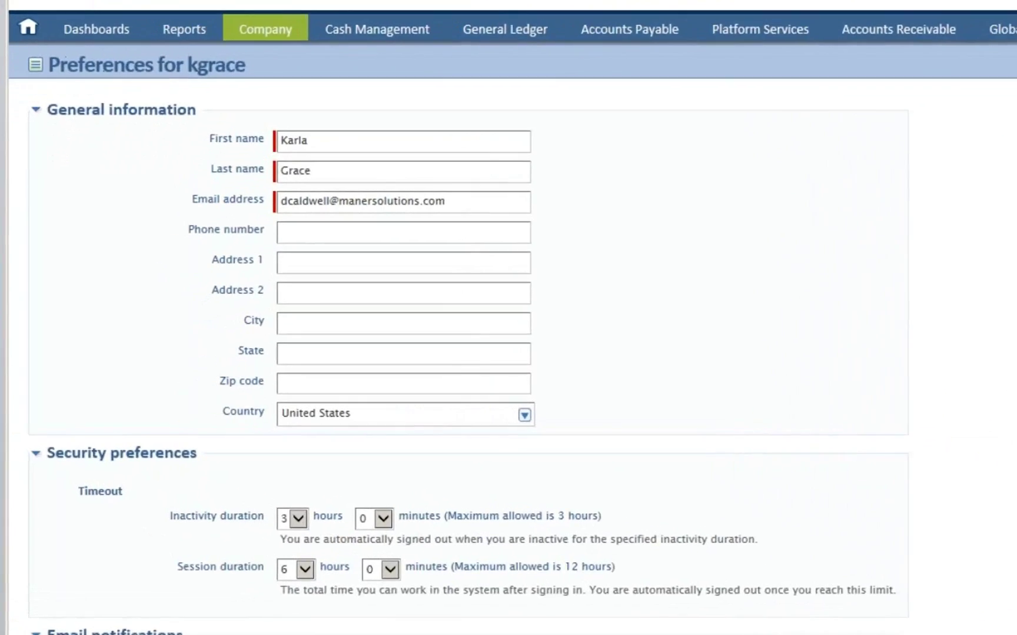
{"action": "scroll", "coordinate": [506, 353], "scroll_direction": "down", "scroll_amount": 5}
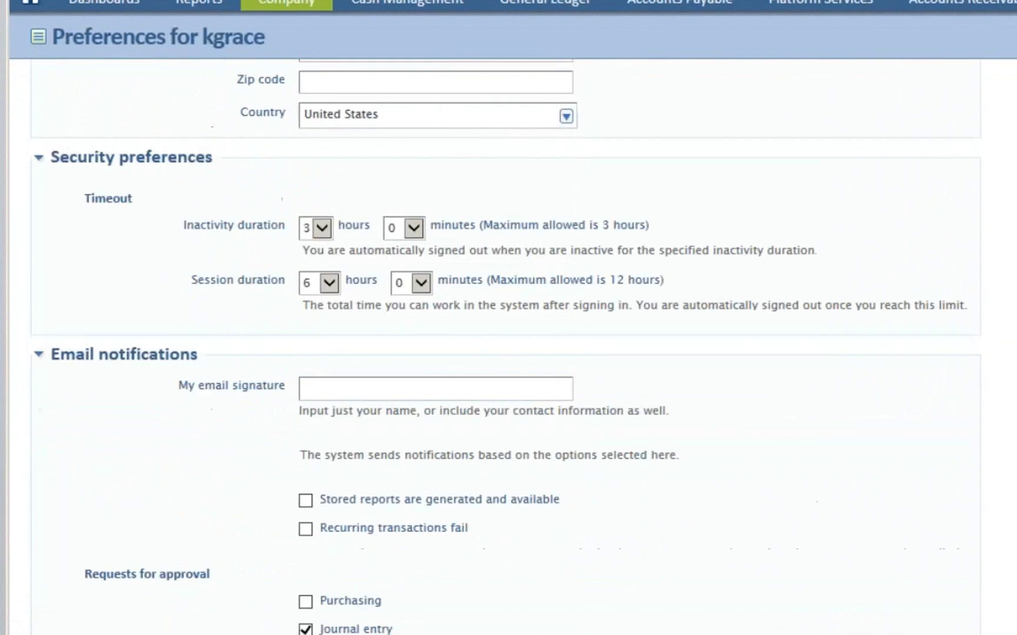
{"action": "scroll", "coordinate": [506, 353], "scroll_direction": "down", "scroll_amount": 6}
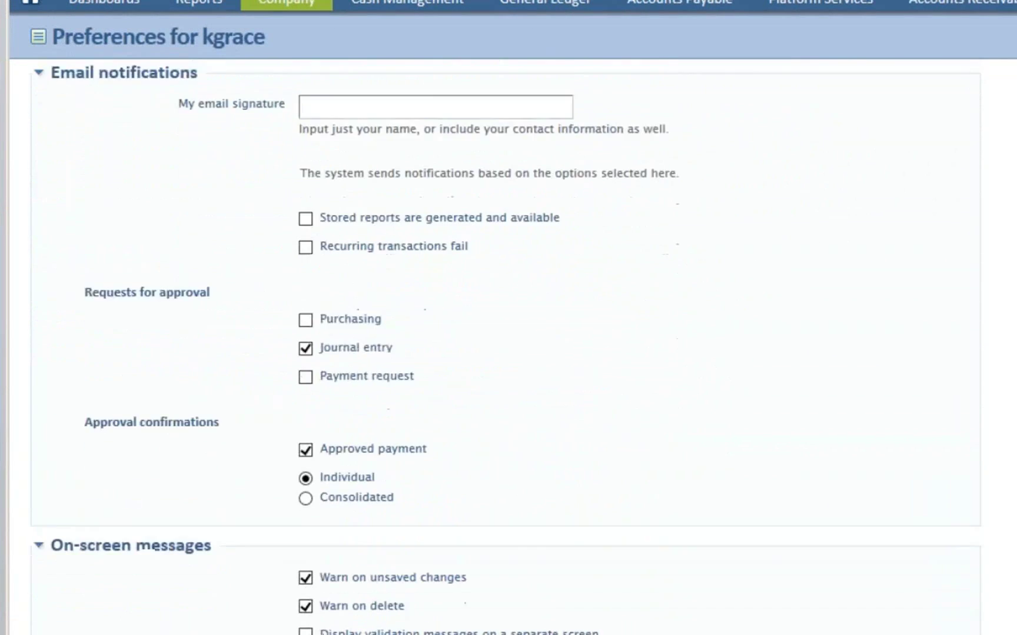
{"action": "scroll", "coordinate": [506, 353], "scroll_direction": "down", "scroll_amount": 1}
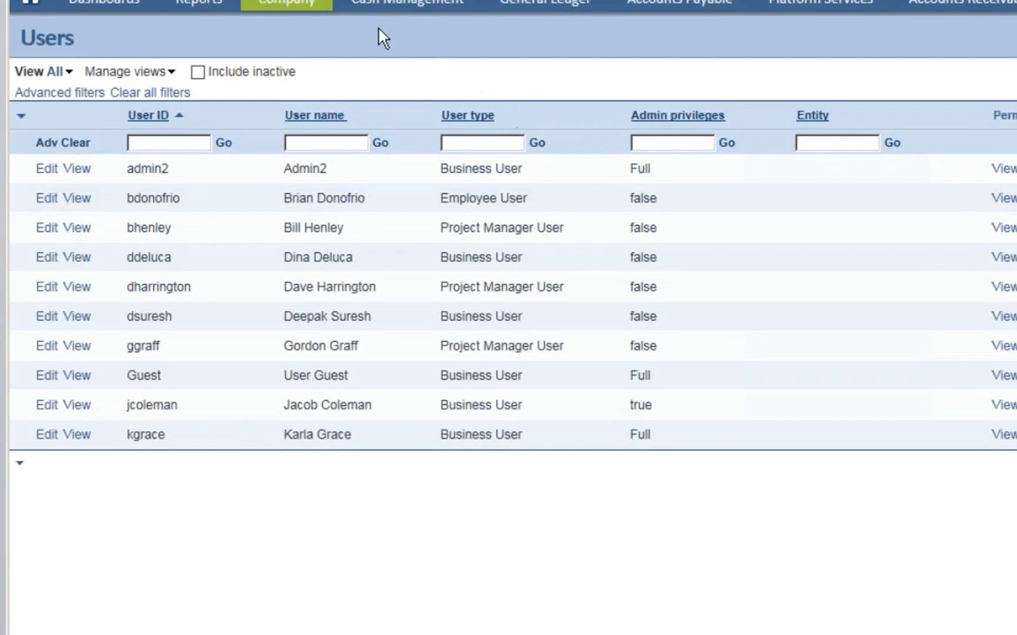
- Open the Controller role's subscriptions and inspect its General Ledger permissions, including Approve Journal Entries, in an enlarged window
{"action": "scroll", "coordinate": [353, 26], "scroll_direction": "up", "scroll_amount": 1}
{"action": "mouse_move", "coordinate": [299, 14]}
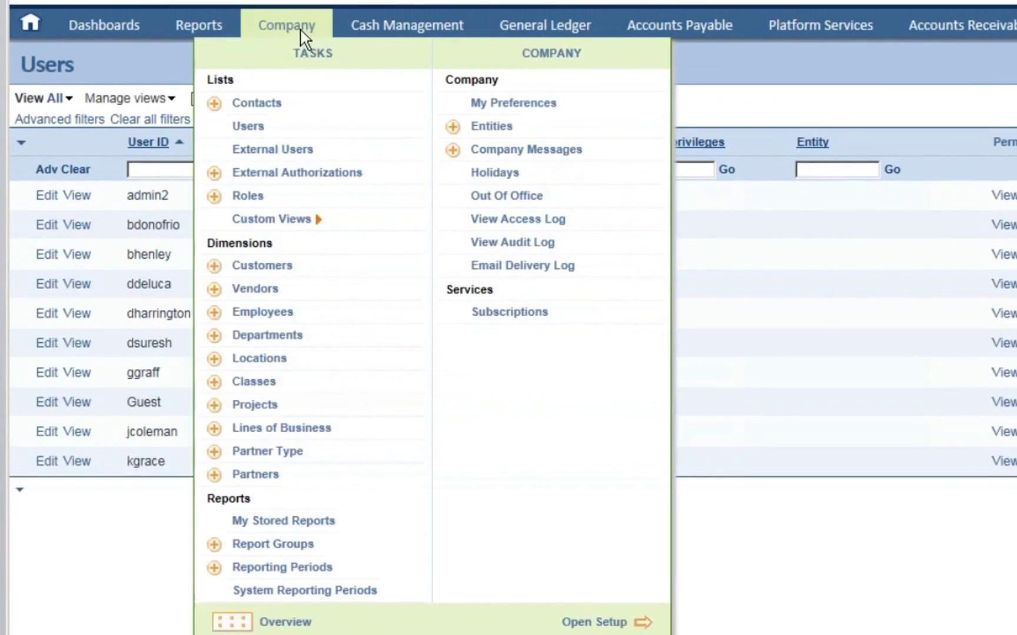
{"action": "left_click", "coordinate": [247, 197]}
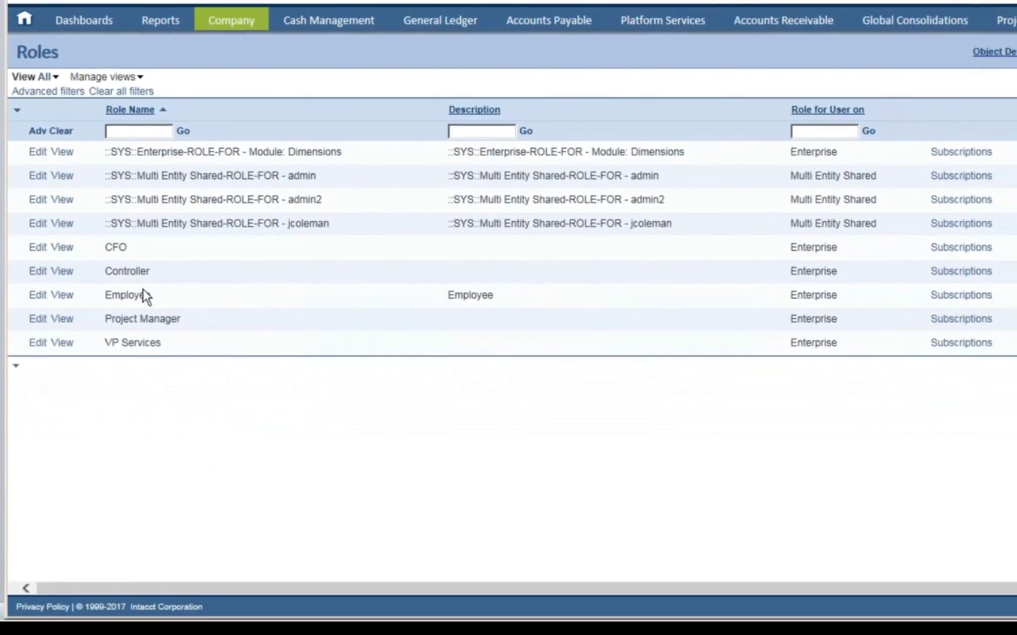
{"action": "left_click", "coordinate": [954, 270]}
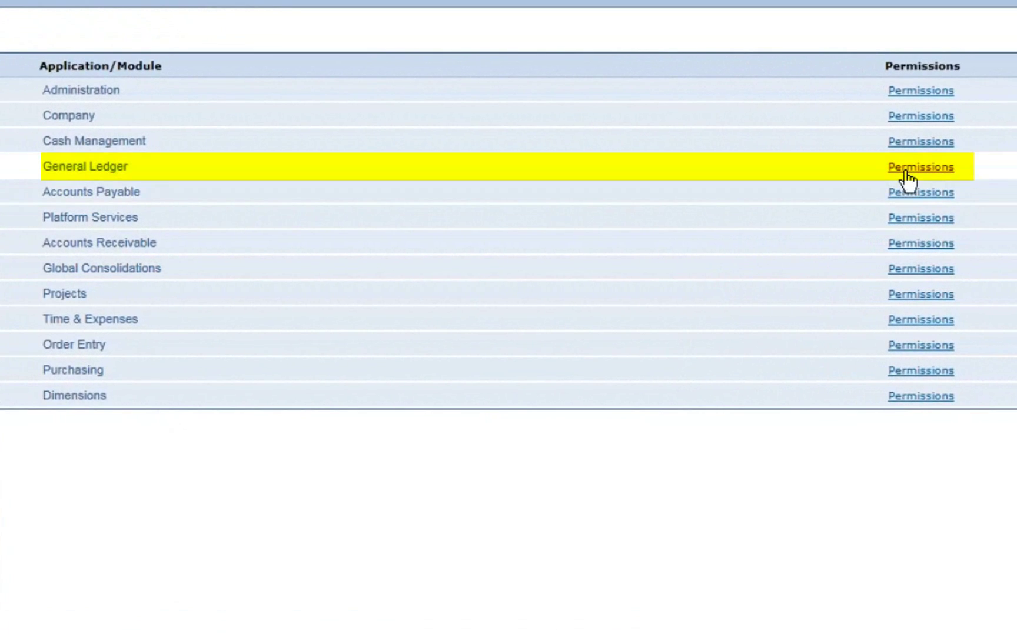
{"action": "left_click", "coordinate": [907, 170]}
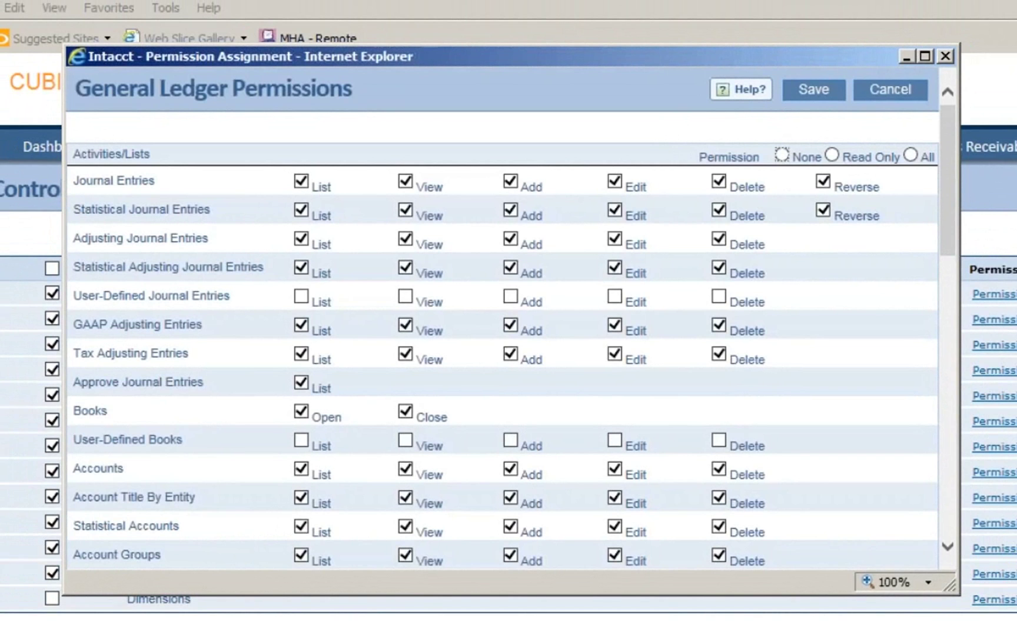
{"action": "left_click_drag", "start_coordinate": [954, 591], "coordinate": [1016, 634]}
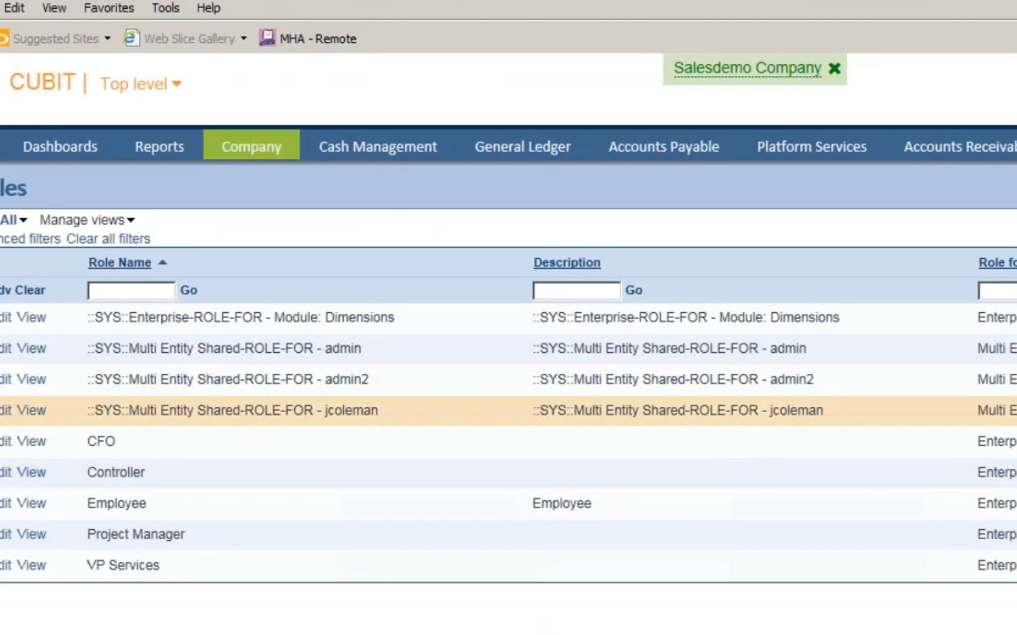
- Open the submitter user's Multi Entity Shared role subscriptions, inspect the General Ledger permissions in an enlarged window, and close it
{"action": "left_click", "coordinate": [1016, 411]}
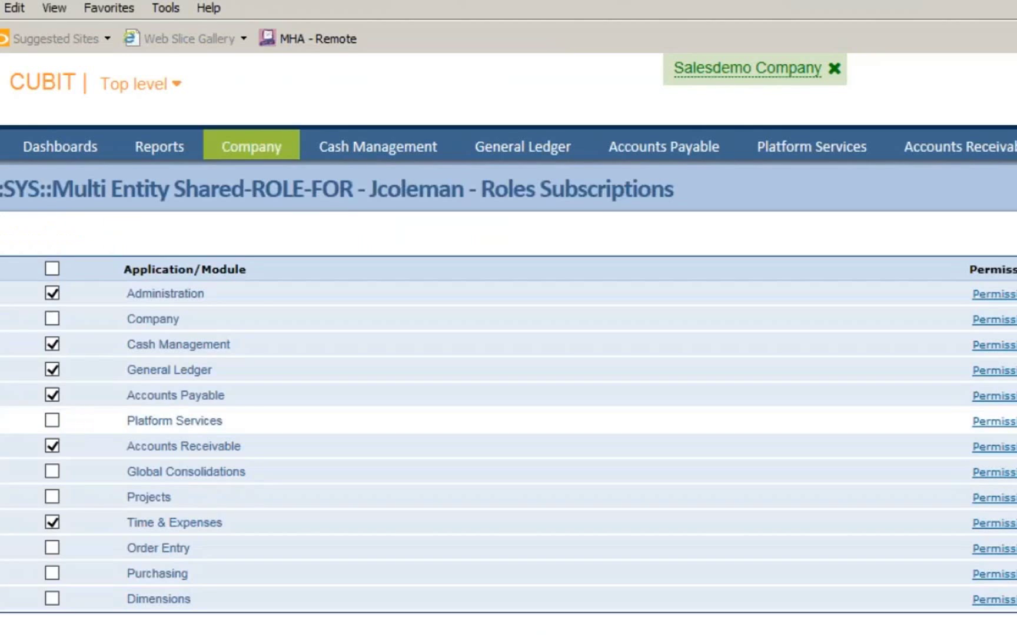
{"action": "left_click", "coordinate": [1006, 371]}
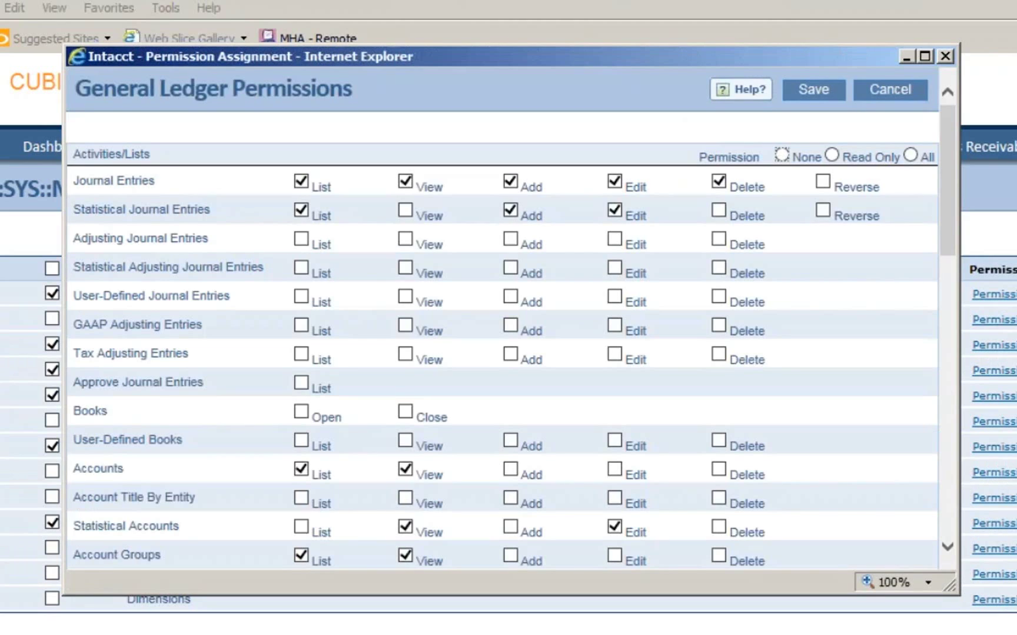
{"action": "left_click_drag", "start_coordinate": [956, 593], "coordinate": [1016, 634]}
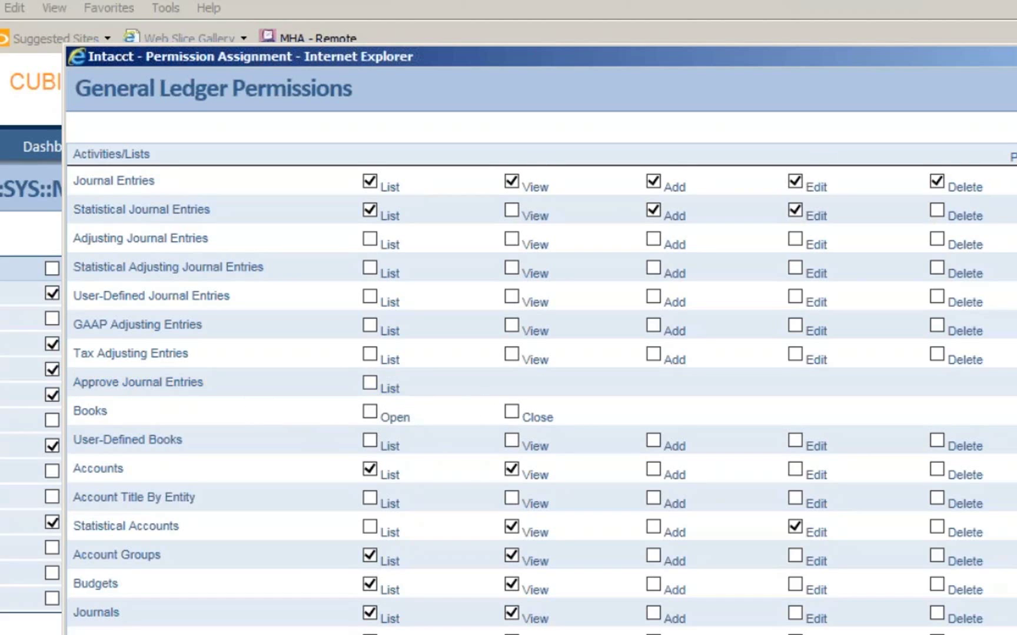
{"action": "key", "text": "alt+F4"}
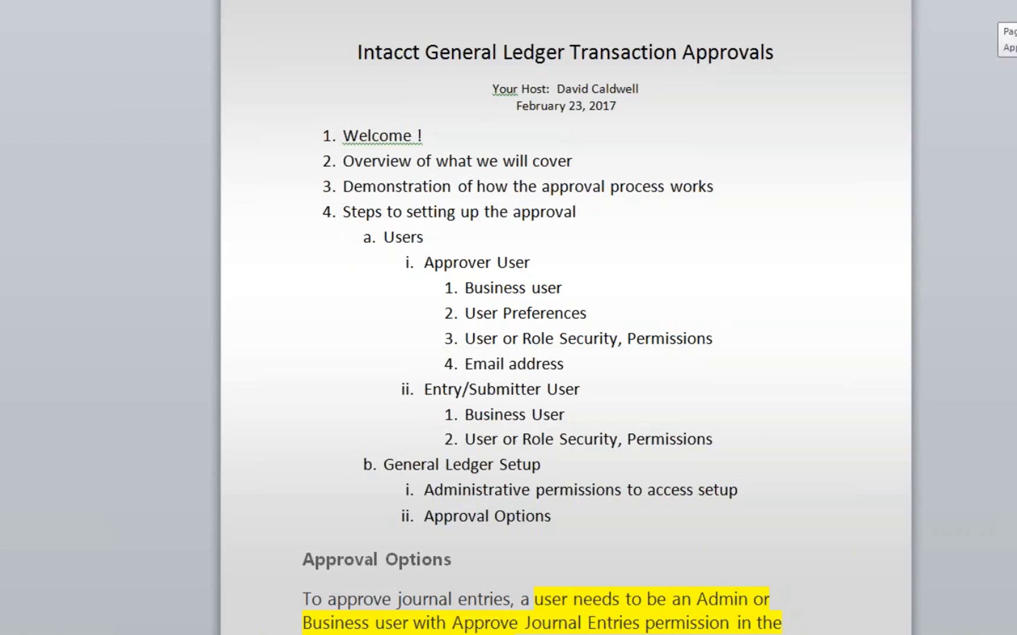
- Read the approvals document in Word from the setup outline through the Approval Options table to the Approvers section
{"action": "scroll", "coordinate": [565, 317], "scroll_direction": "down", "scroll_amount": 4}
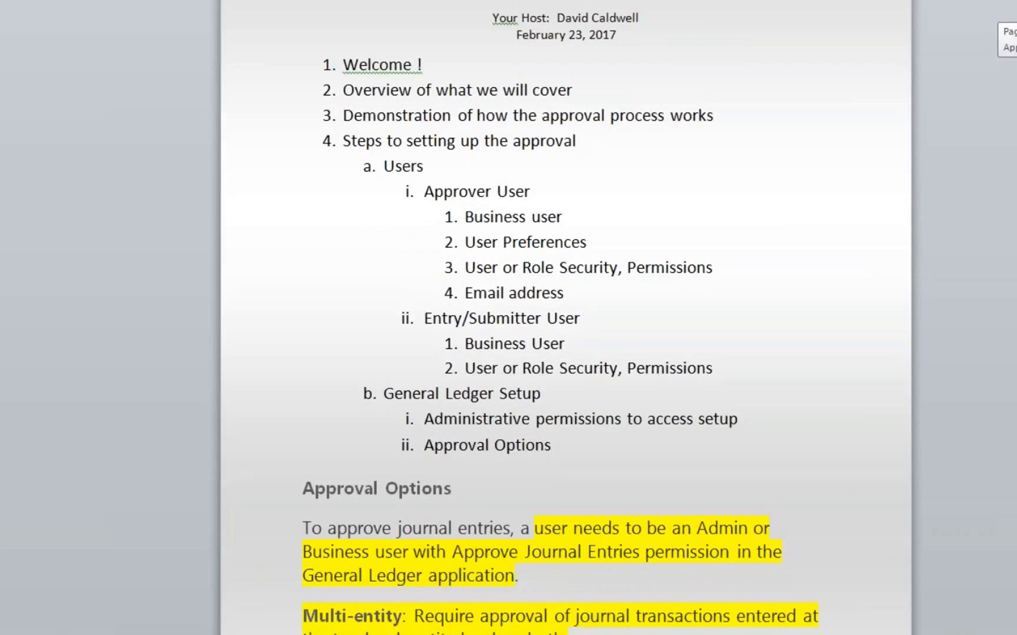
{"action": "scroll", "coordinate": [565, 318], "scroll_direction": "down", "scroll_amount": 1}
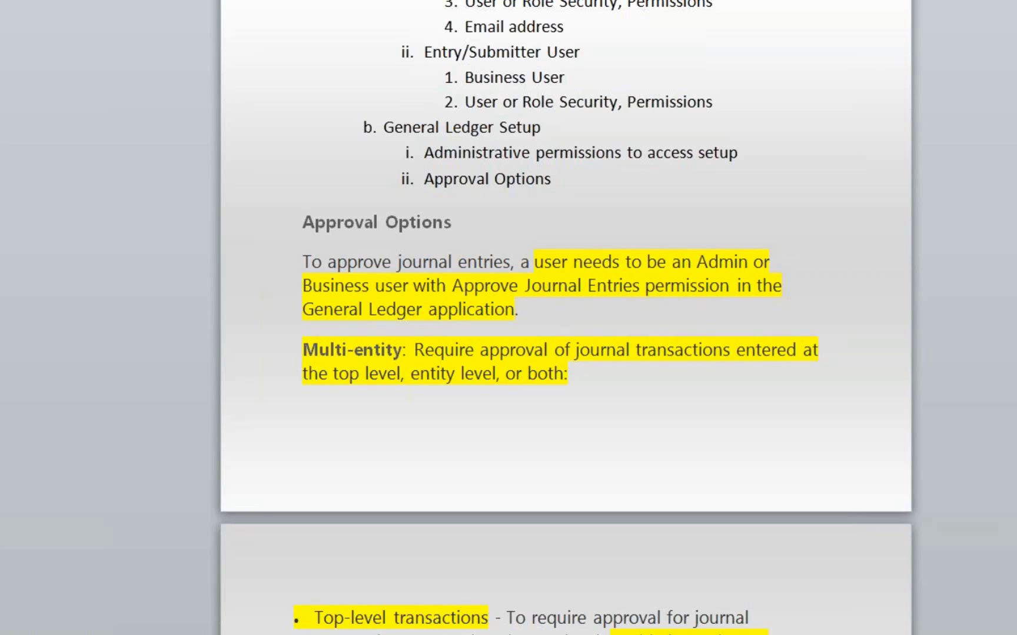
{"action": "left_click_drag", "start_coordinate": [1016, 42], "coordinate": [1016, 56]}
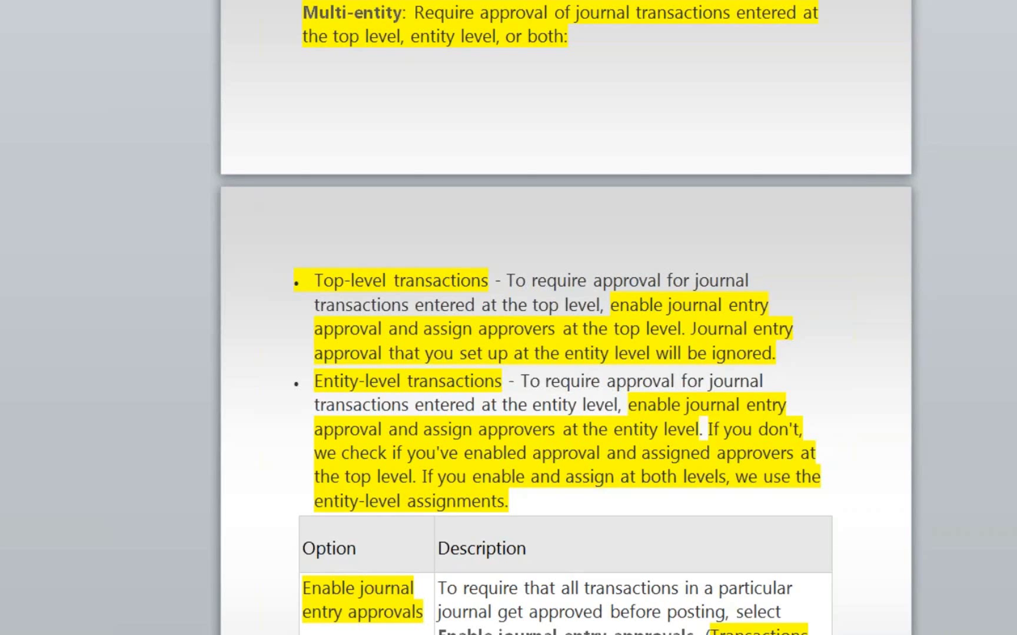
{"action": "scroll", "coordinate": [565, 318], "scroll_direction": "down", "scroll_amount": 5}
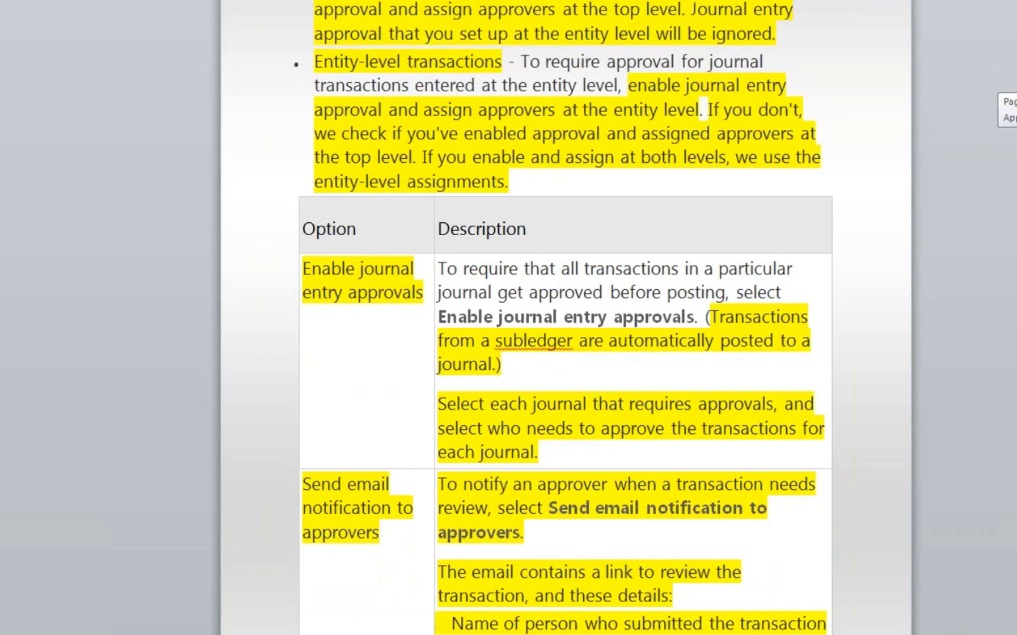
{"action": "scroll", "coordinate": [565, 318], "scroll_direction": "down", "scroll_amount": 1}
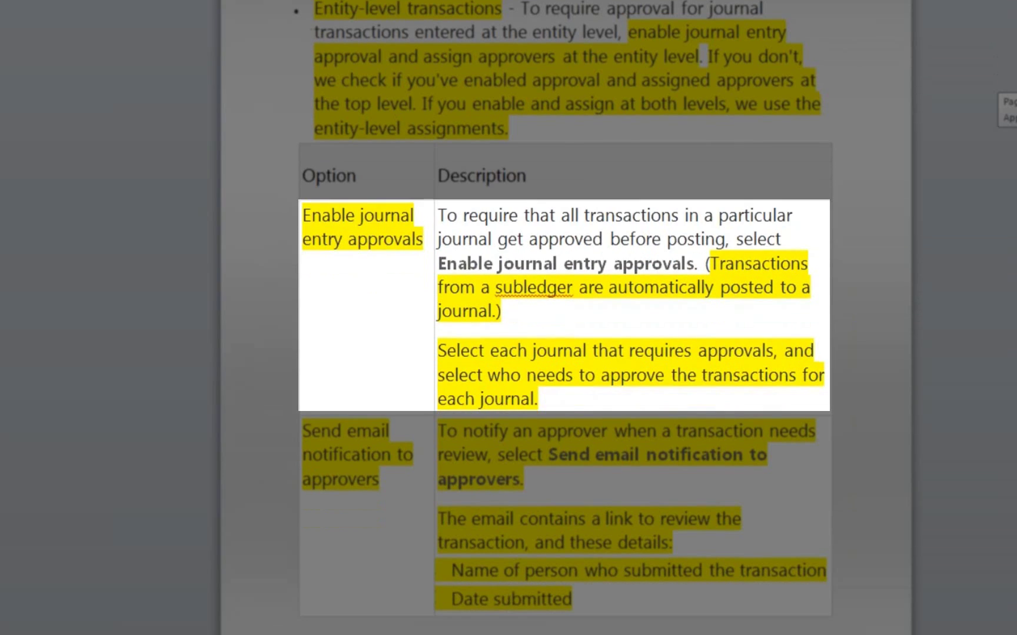
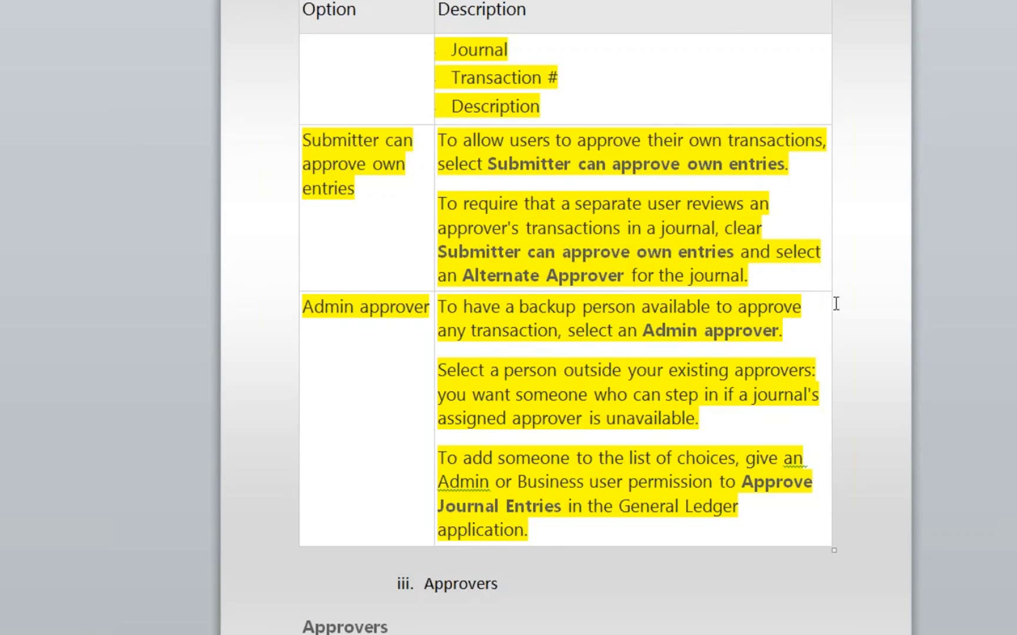
{"action": "left_click_drag", "start_coordinate": [1016, 296], "coordinate": [1016, 301]}
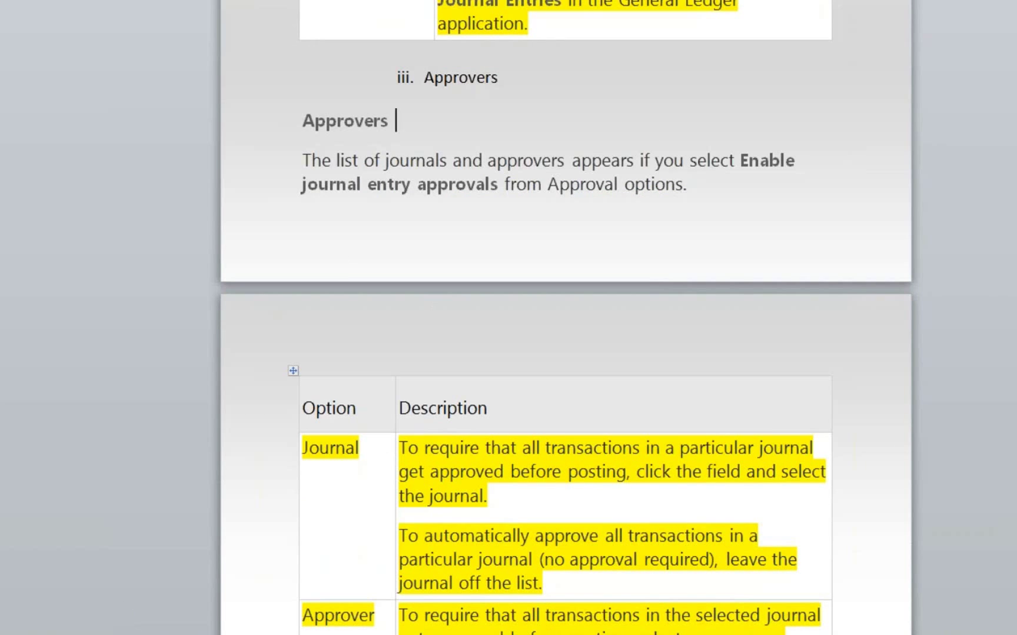
- Switch to the Intacct administrator session, open the General Ledger configuration and go to its Approval Options and Approvers sections
{"action": "mouse_move", "coordinate": [168, 634]}
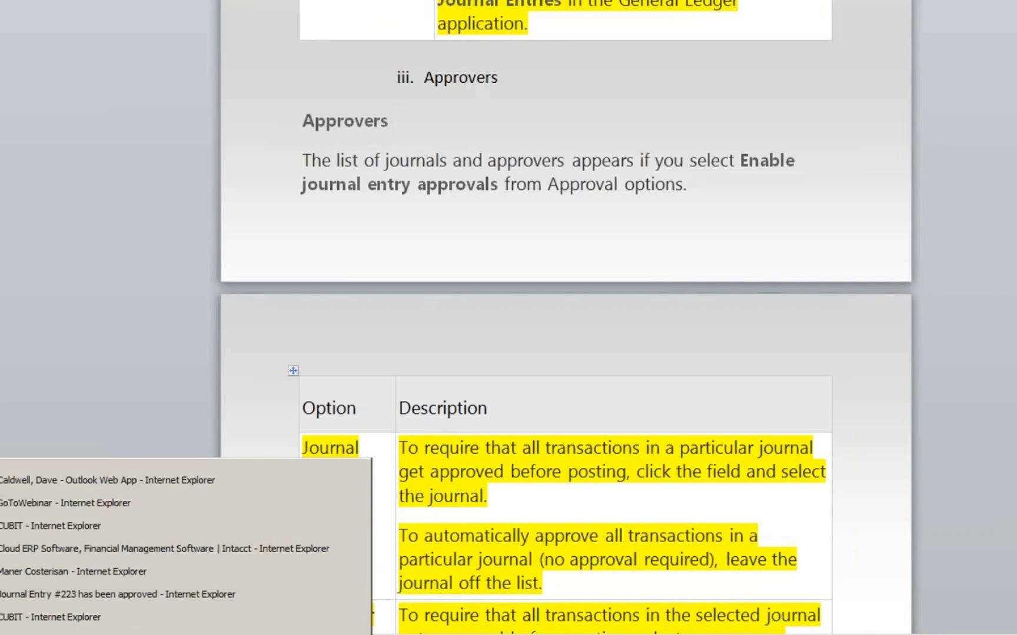
{"action": "left_click", "coordinate": [97, 528]}
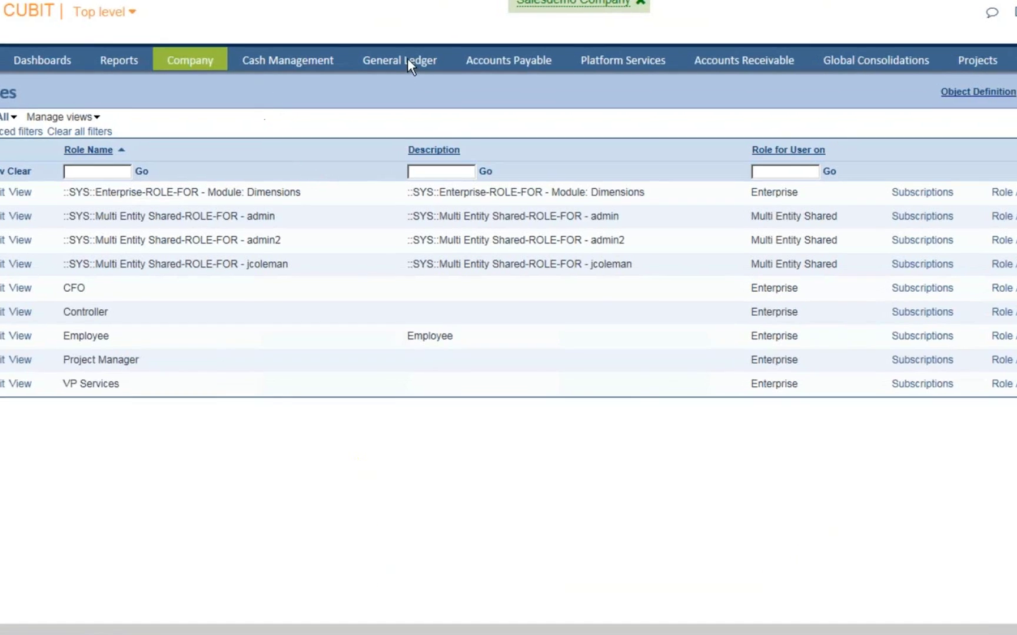
{"action": "left_click", "coordinate": [408, 61]}
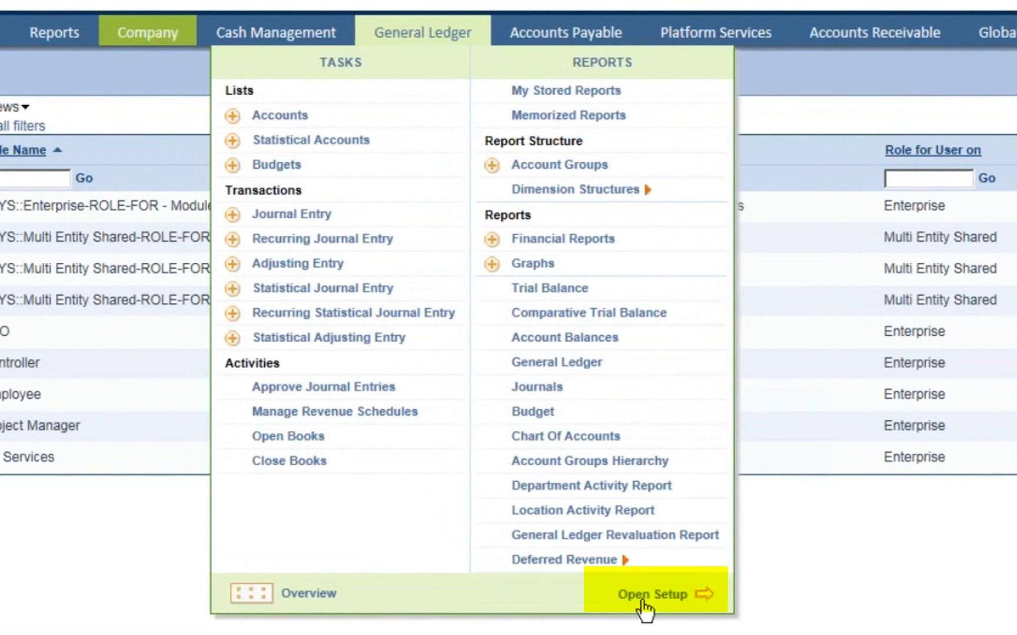
{"action": "left_click", "coordinate": [646, 606]}
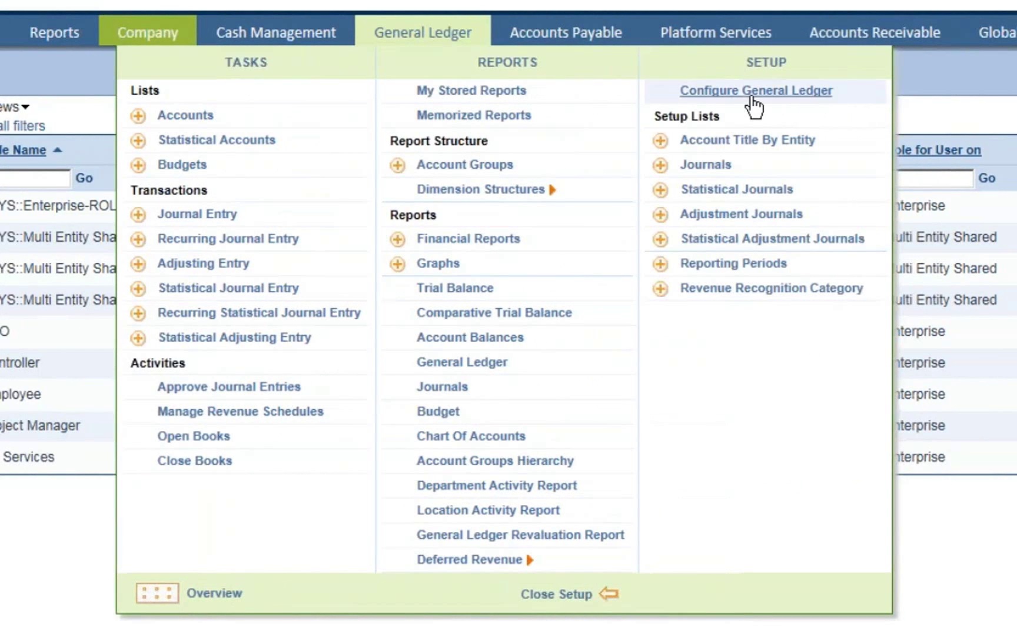
{"action": "left_click", "coordinate": [751, 94]}
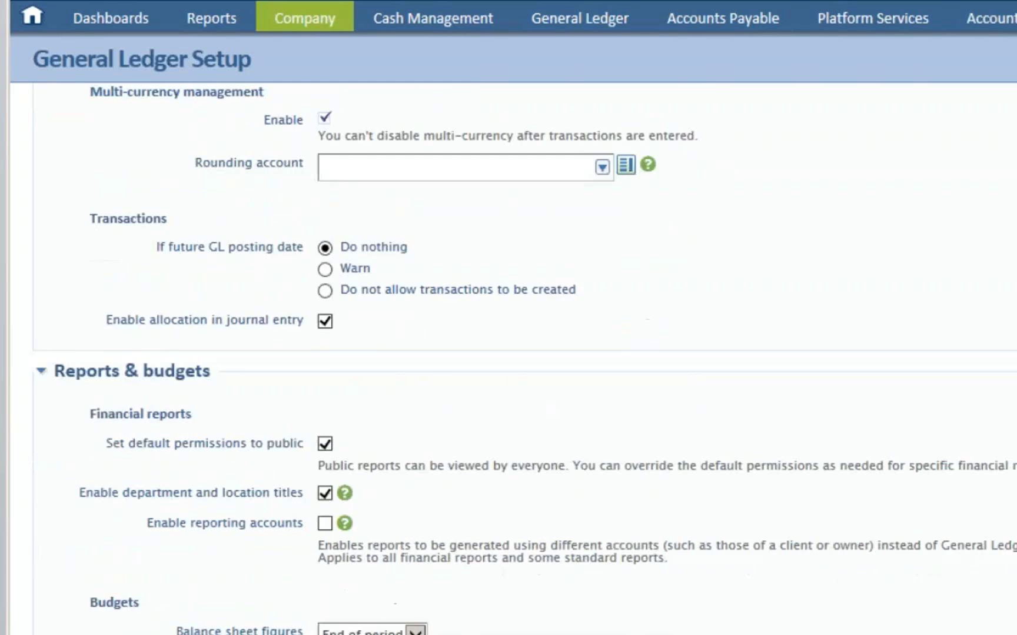
{"action": "scroll", "coordinate": [524, 359], "scroll_direction": "down", "scroll_amount": 12}
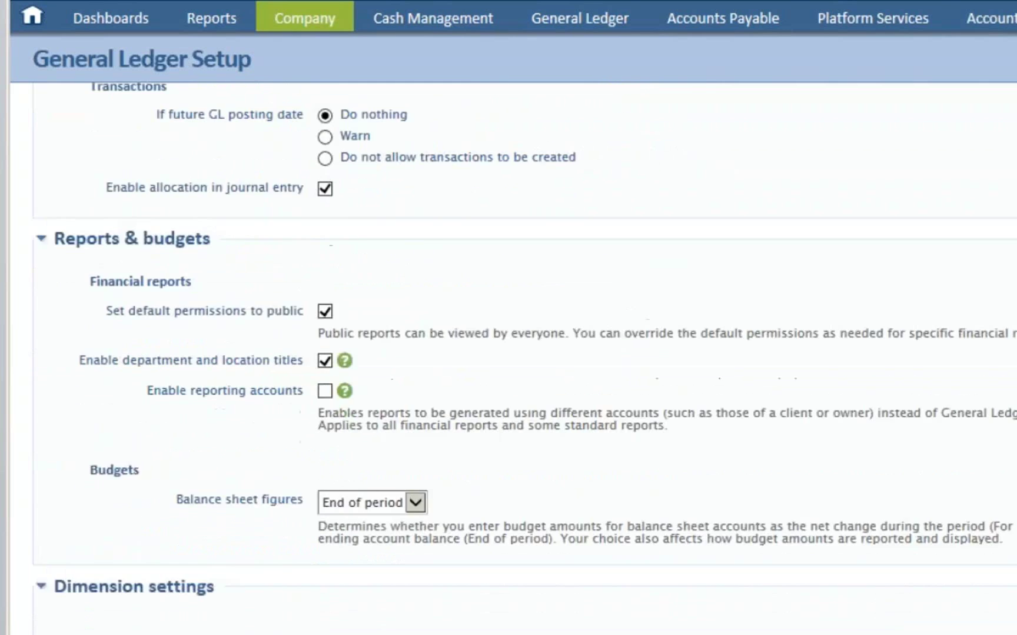
{"action": "scroll", "coordinate": [524, 359], "scroll_direction": "down", "scroll_amount": 3}
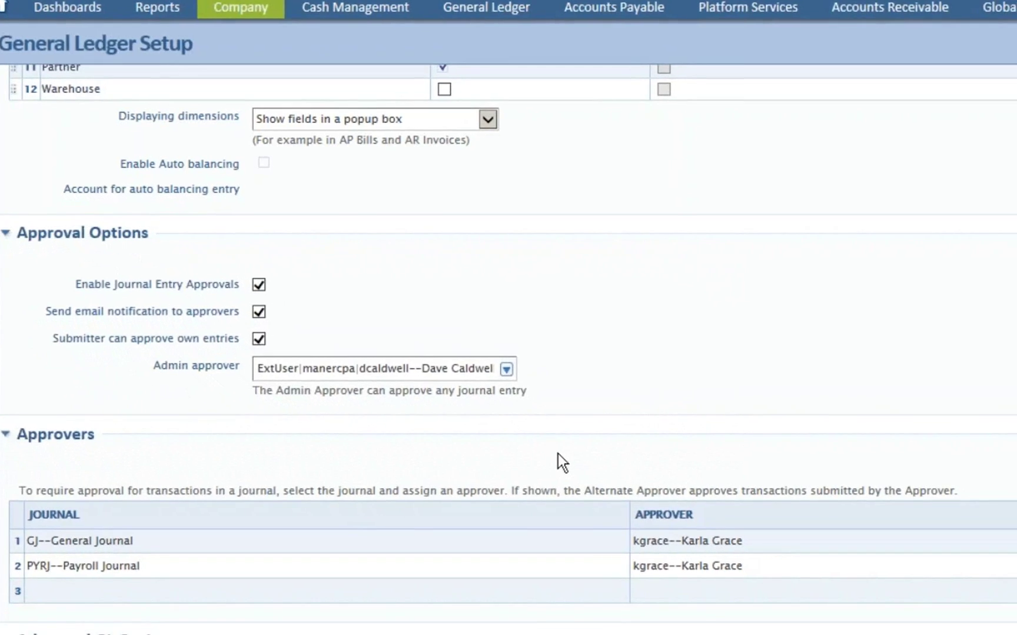
- Clear Submitter can approve own entries in the Approval Options, and enable it again
{"action": "left_click", "coordinate": [450, 542]}
{"action": "left_click", "coordinate": [258, 340]}
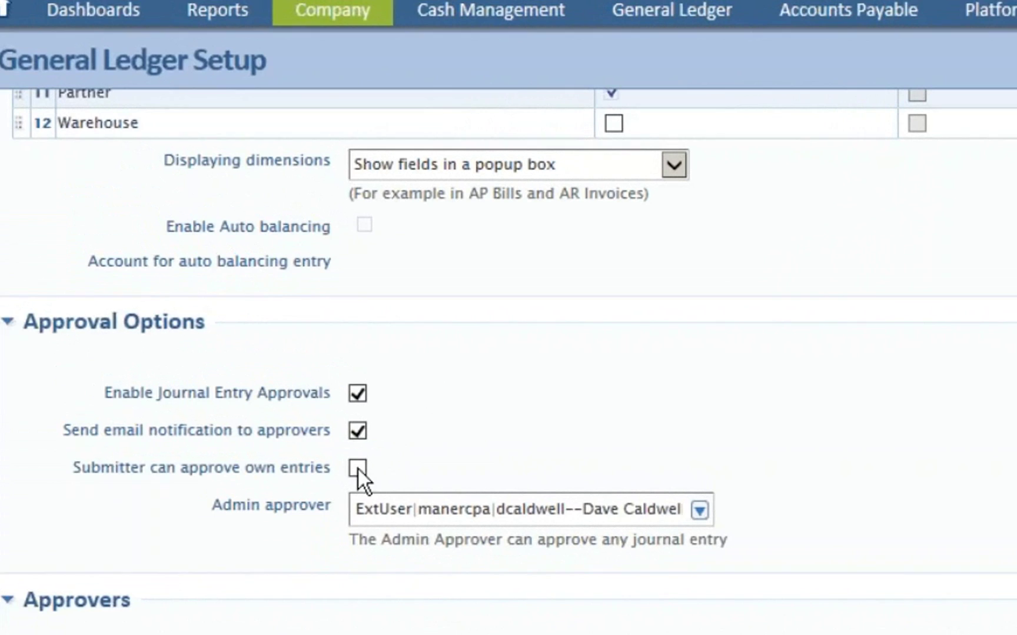
{"action": "left_click", "coordinate": [259, 339]}
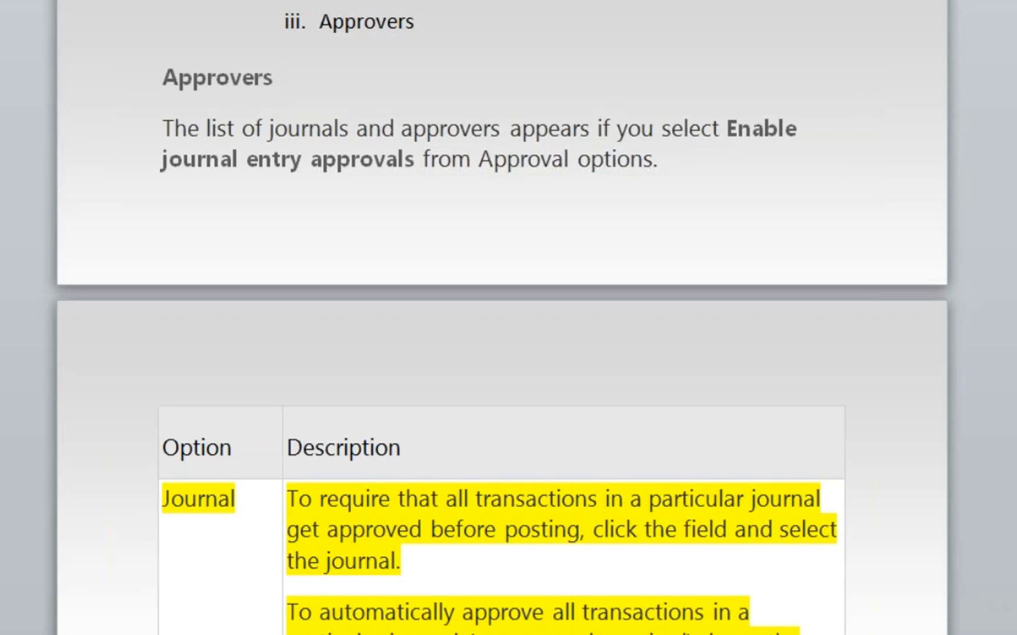
- Read the Approvers table in the Word document, covering the Journal, Approver and Alternate approver options
{"action": "scroll", "coordinate": [502, 318], "scroll_direction": "down", "scroll_amount": 1}
{"action": "scroll", "coordinate": [501, 318], "scroll_direction": "down", "scroll_amount": 5}
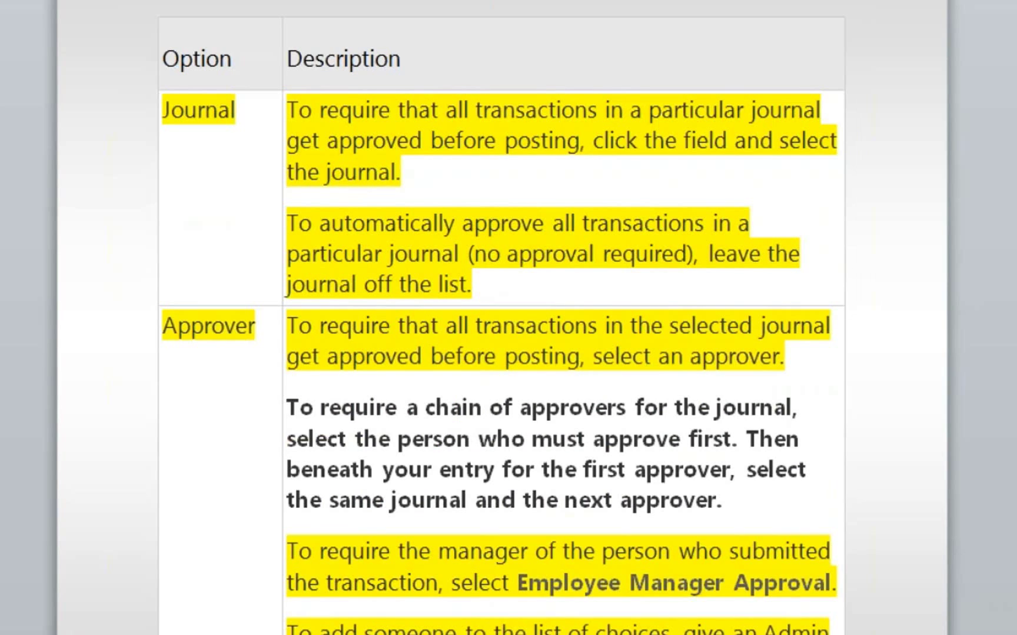
{"action": "scroll", "coordinate": [744, 363], "scroll_direction": "down", "scroll_amount": 3}
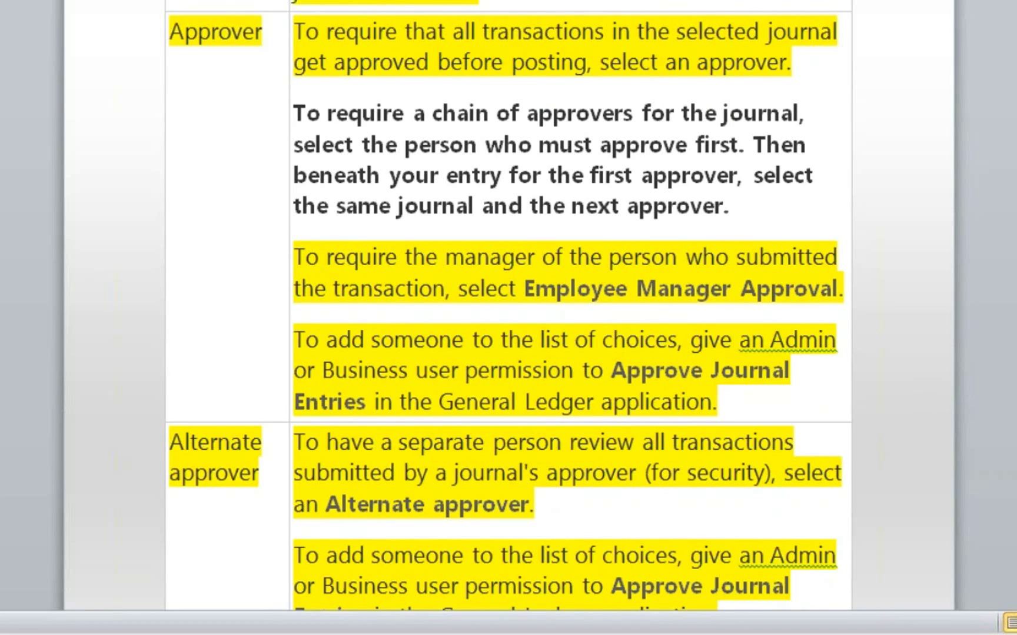
{"action": "scroll", "coordinate": [508, 306], "scroll_direction": "down", "scroll_amount": 10}
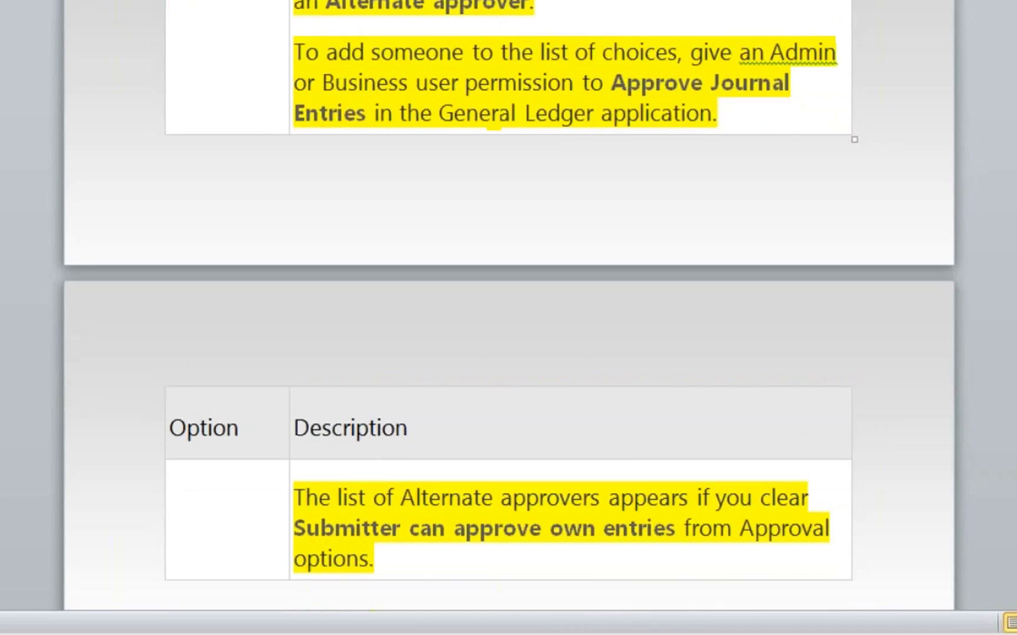
{"action": "scroll", "coordinate": [509, 306], "scroll_direction": "down", "scroll_amount": 3}
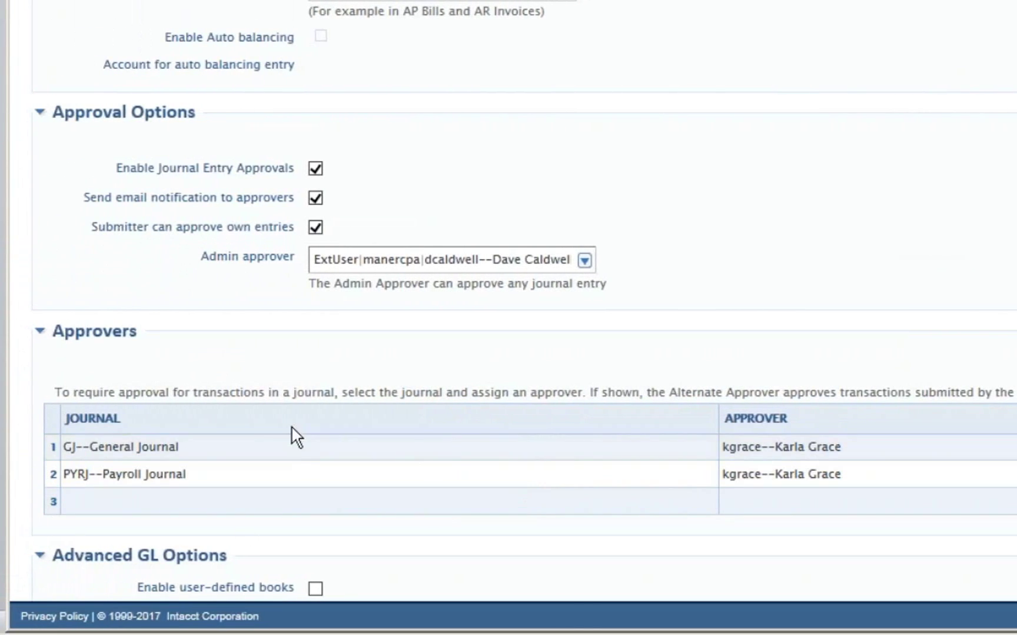
- In General Ledger Setup in Intacct, review the journals available for the General Journal row of the Approvers table without changing it
{"action": "left_click", "coordinate": [311, 457]}
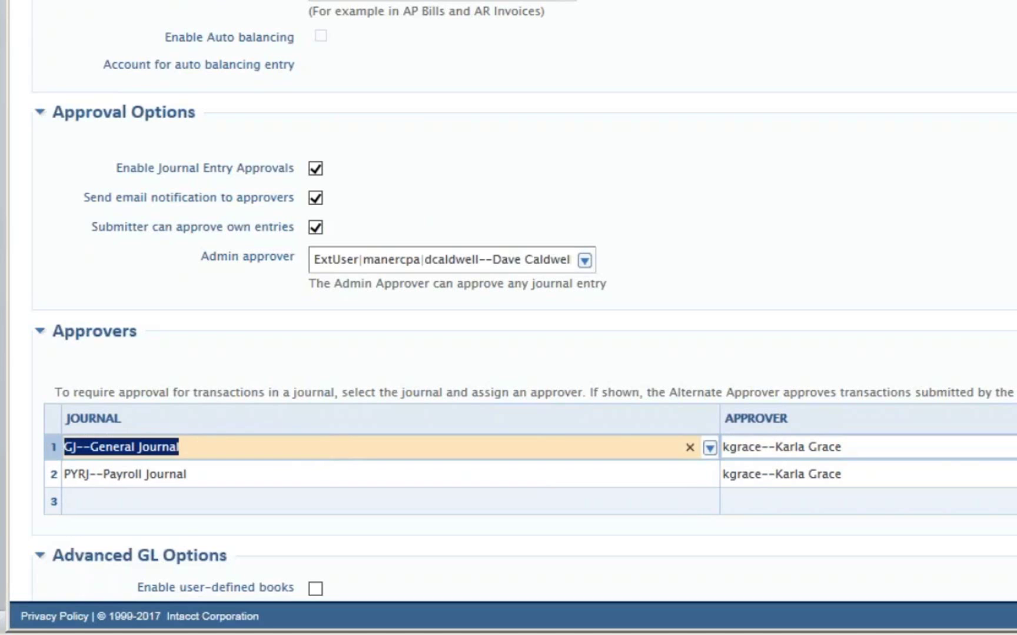
{"action": "left_click", "coordinate": [710, 449]}
{"action": "left_click", "coordinate": [710, 448]}
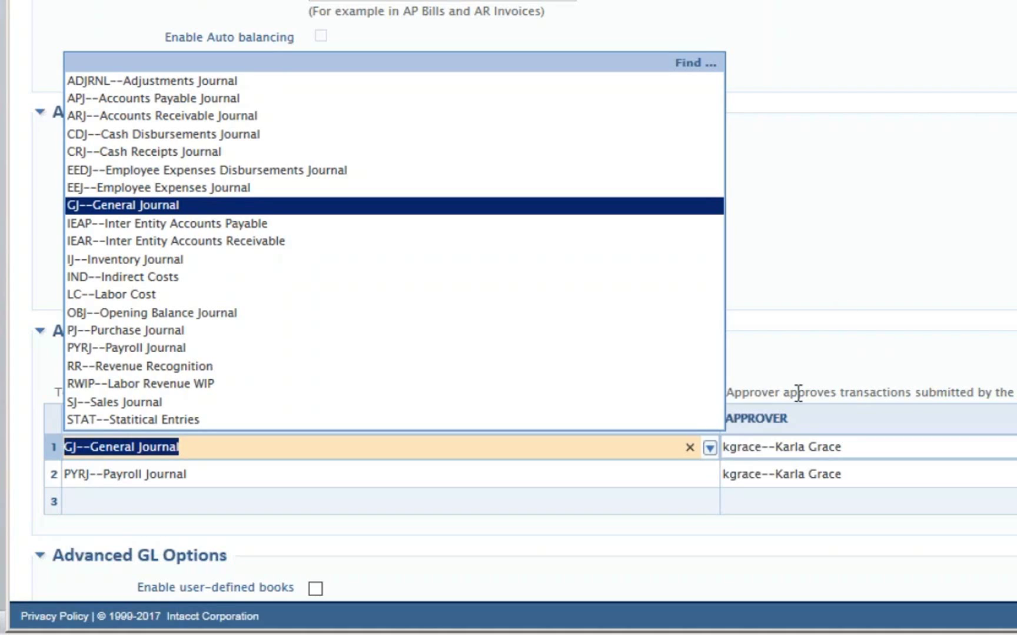
{"action": "left_click", "coordinate": [853, 285]}
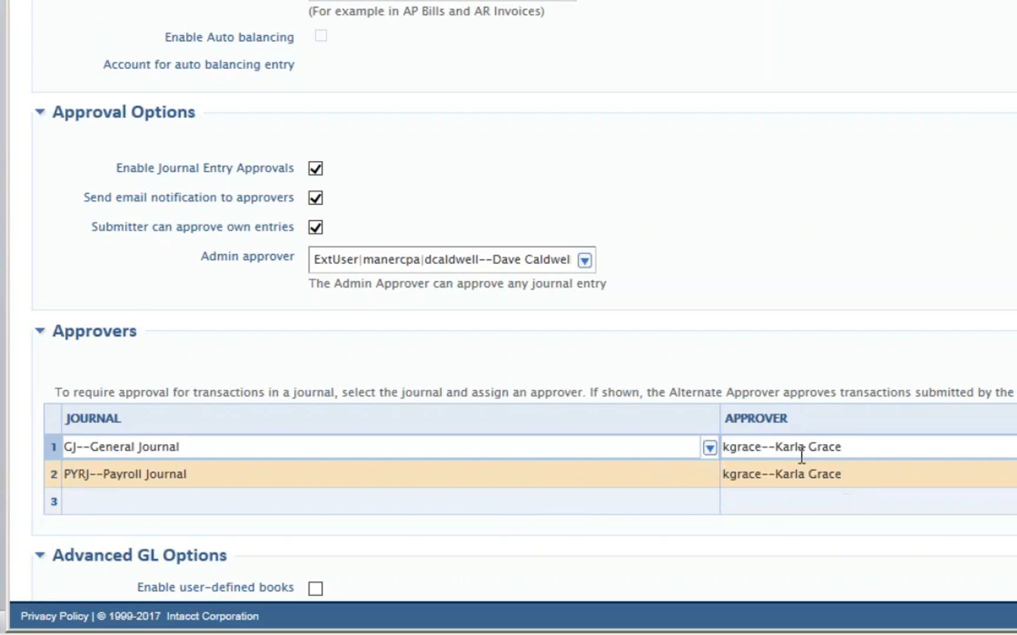
- Review the approver choices for the General Journal row, including Employee Manager Approval, and keep the assigned approver
{"action": "left_click", "coordinate": [906, 450]}
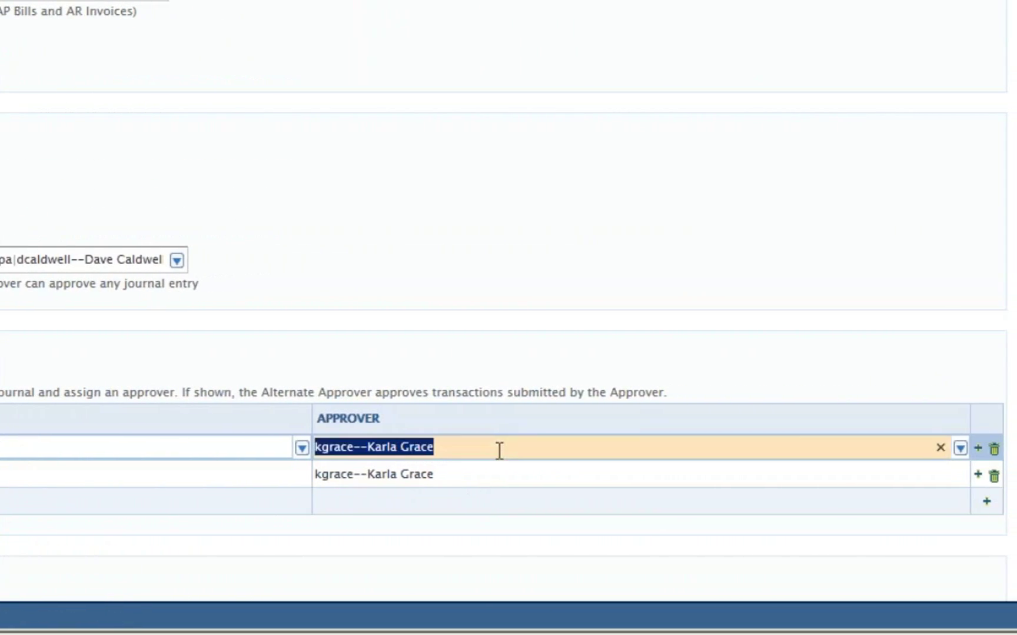
{"action": "left_click", "coordinate": [961, 450]}
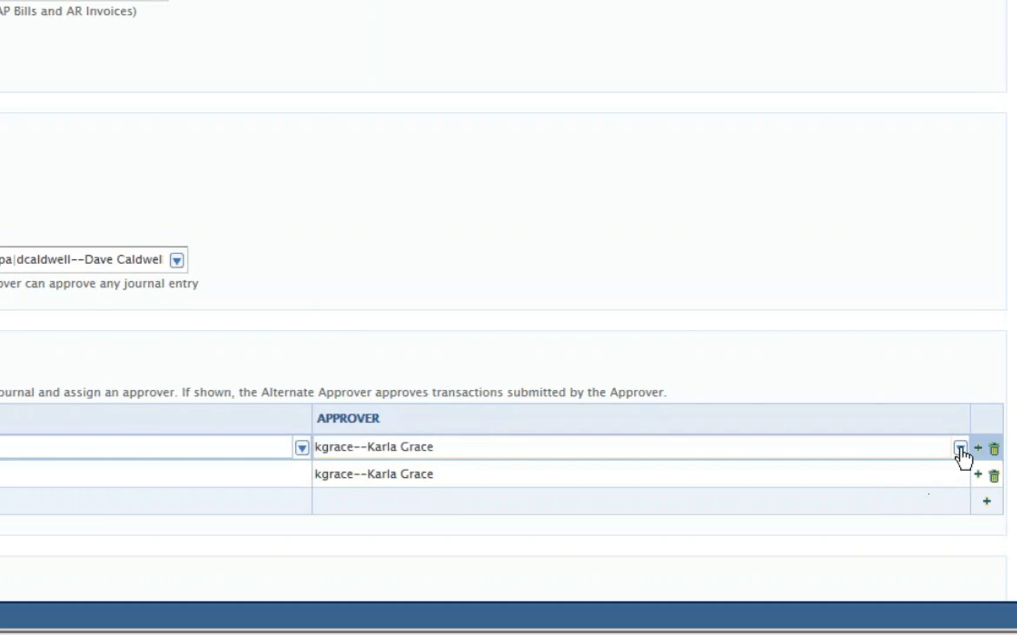
{"action": "left_click", "coordinate": [961, 450]}
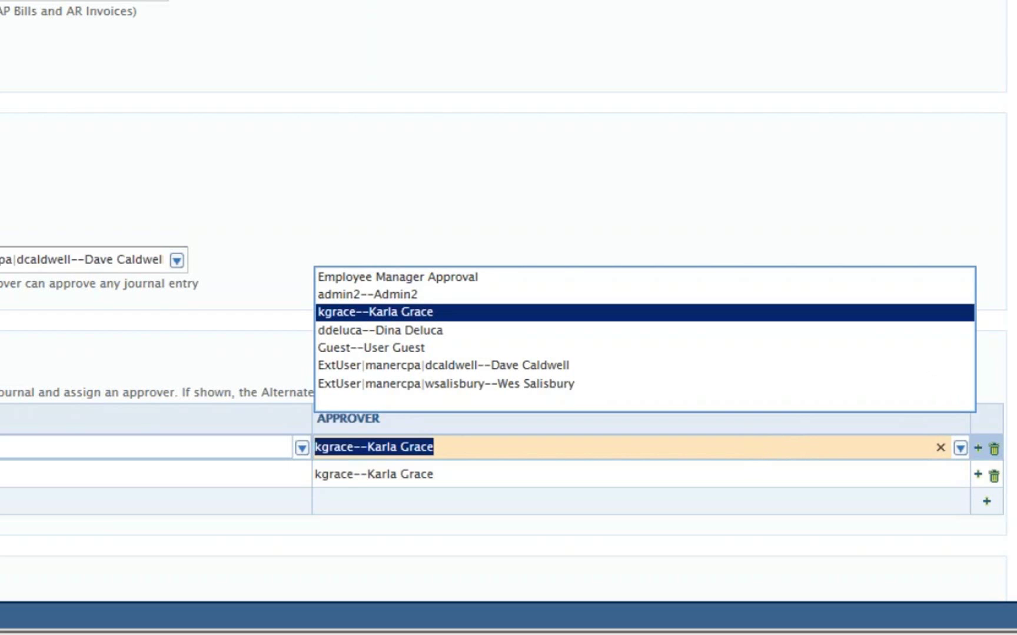
{"action": "left_click", "coordinate": [1013, 337]}
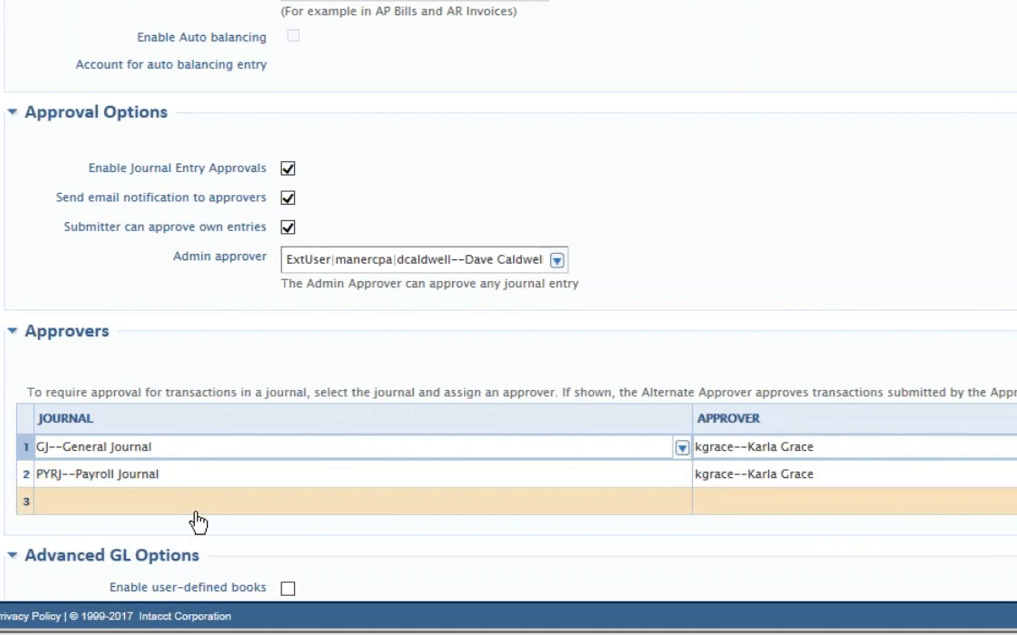
- Try adding a third Approvers row for GJ--General Journal, and remove it without assigning an approver
{"action": "left_click", "coordinate": [218, 508]}
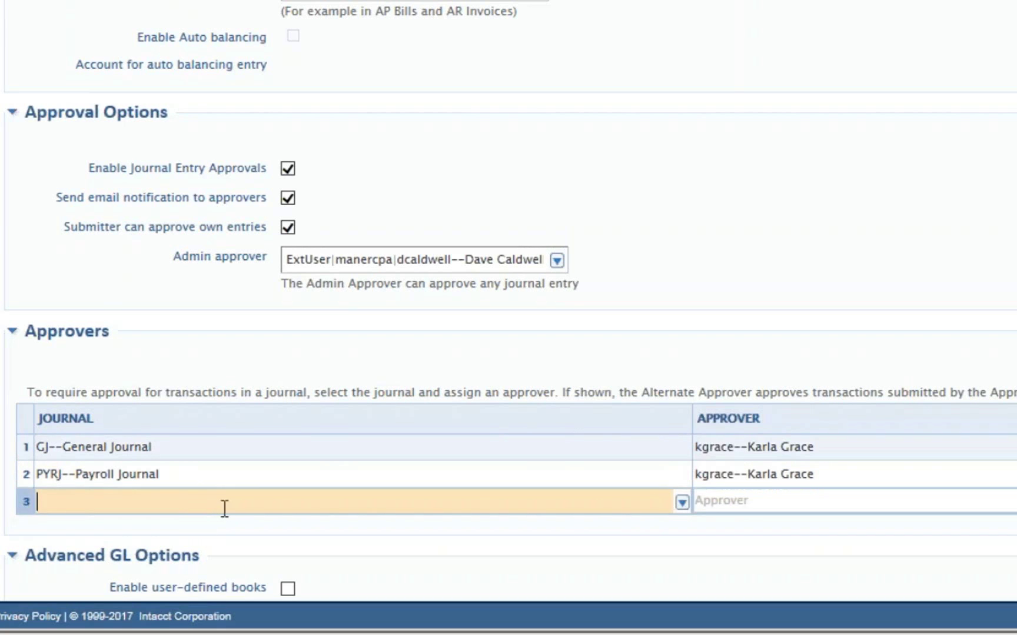
{"action": "left_click", "coordinate": [683, 503]}
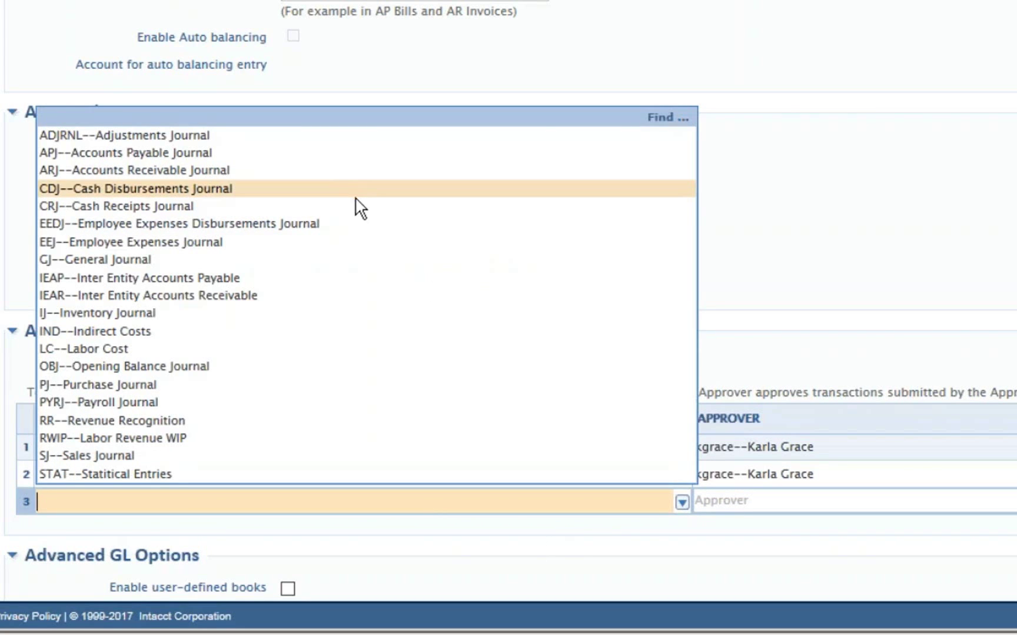
{"action": "left_click", "coordinate": [298, 260]}
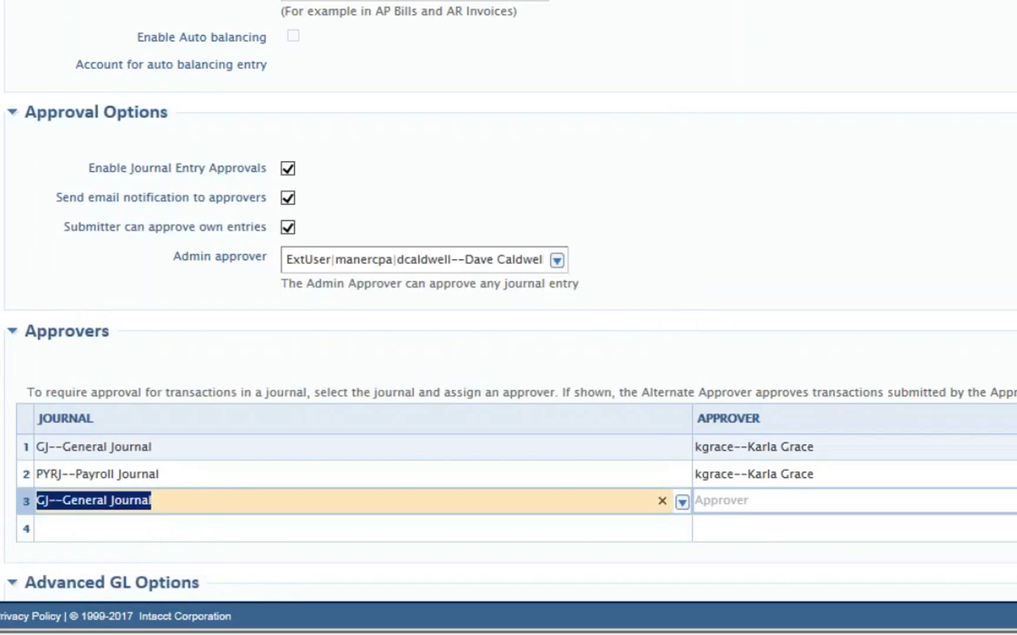
{"action": "key", "text": "Tab"}
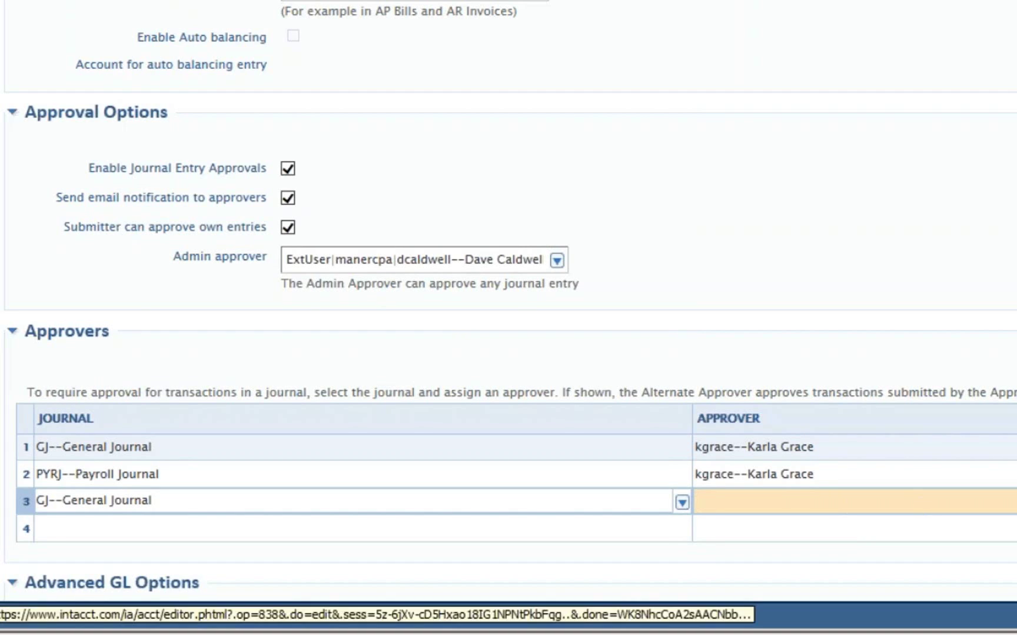
{"action": "left_click", "coordinate": [1016, 502]}
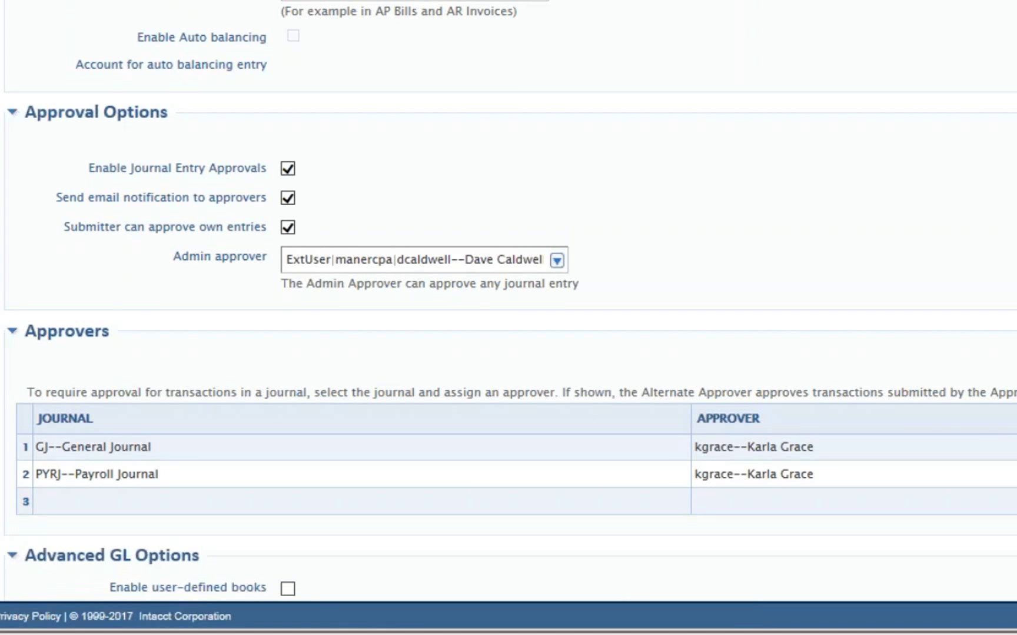
- Look over the Advanced GL Options and cancel General Ledger Setup without saving
{"action": "scroll", "coordinate": [509, 318], "scroll_direction": "down", "scroll_amount": 4}
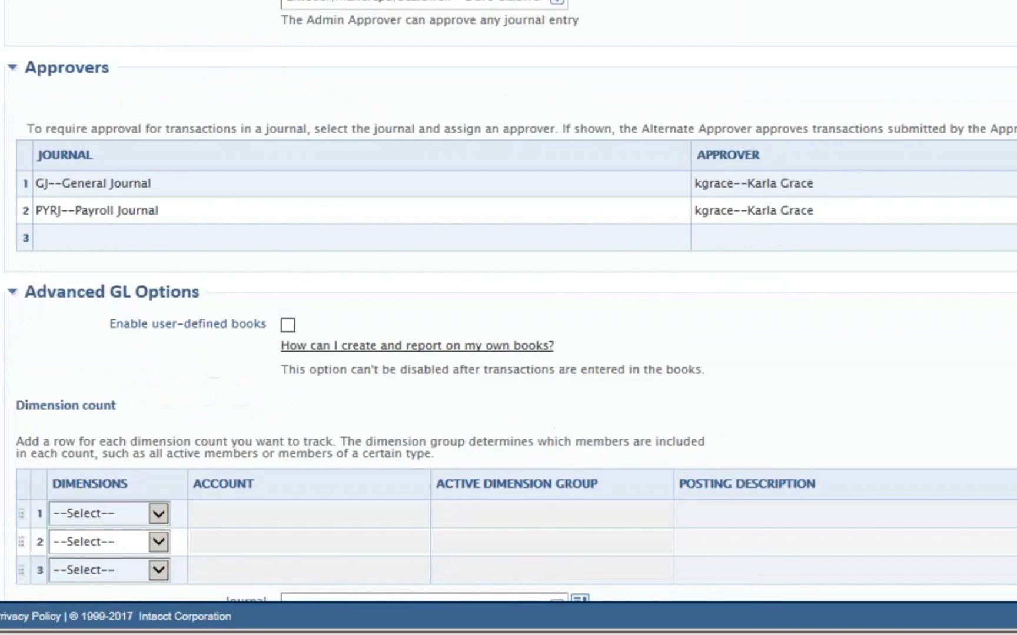
{"action": "scroll", "coordinate": [508, 301], "scroll_direction": "up", "scroll_amount": 4}
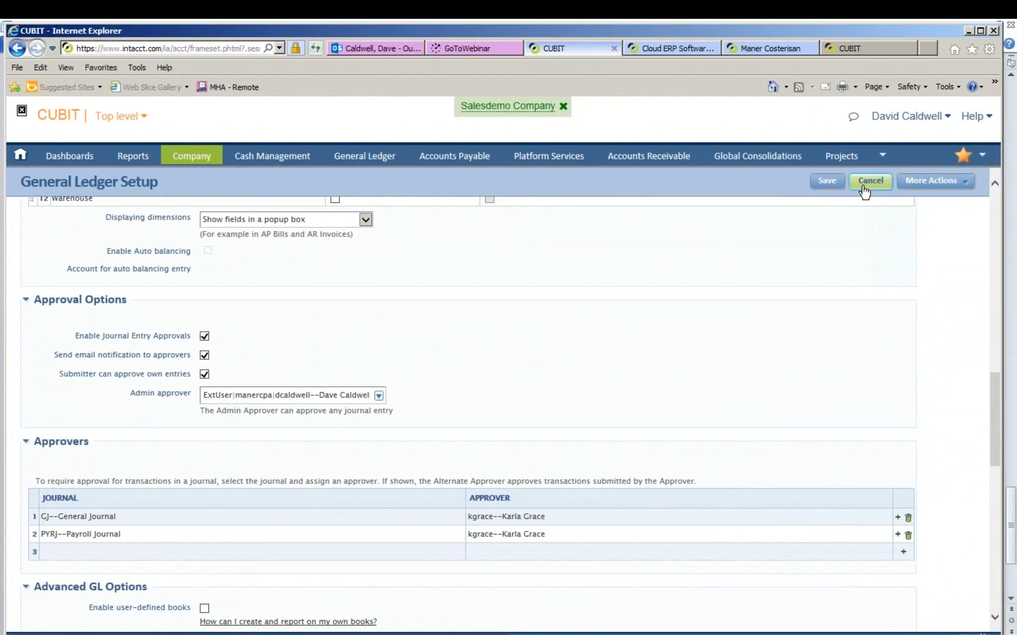
{"action": "left_click", "coordinate": [863, 187]}
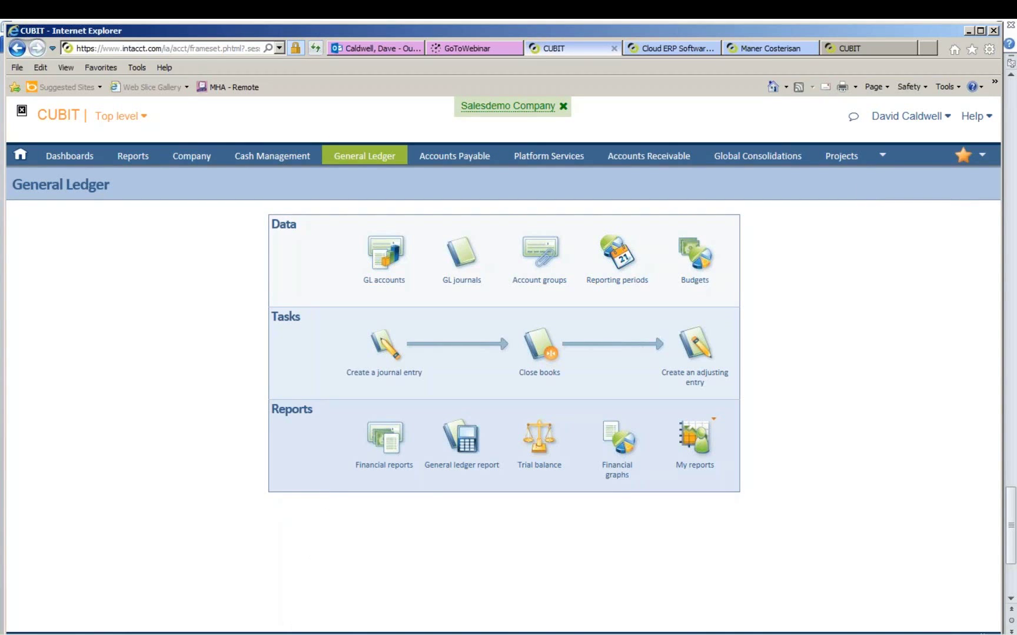
- Switch to the Word document and review the alternate approver note and the Approval confirmations options
{"action": "left_click", "coordinate": [193, 634]}
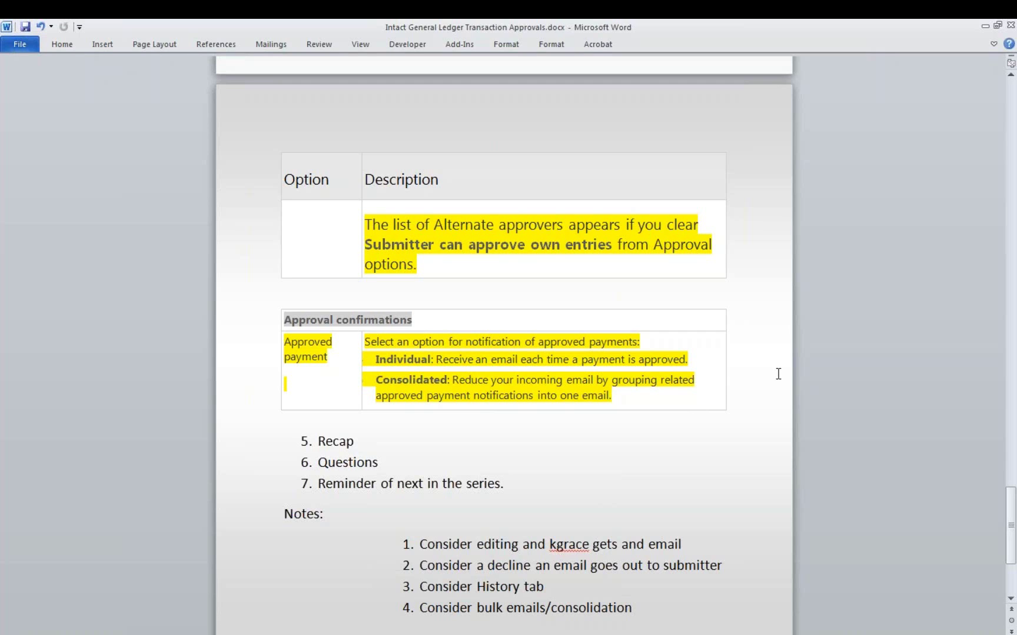
{"action": "left_click", "coordinate": [1011, 553]}
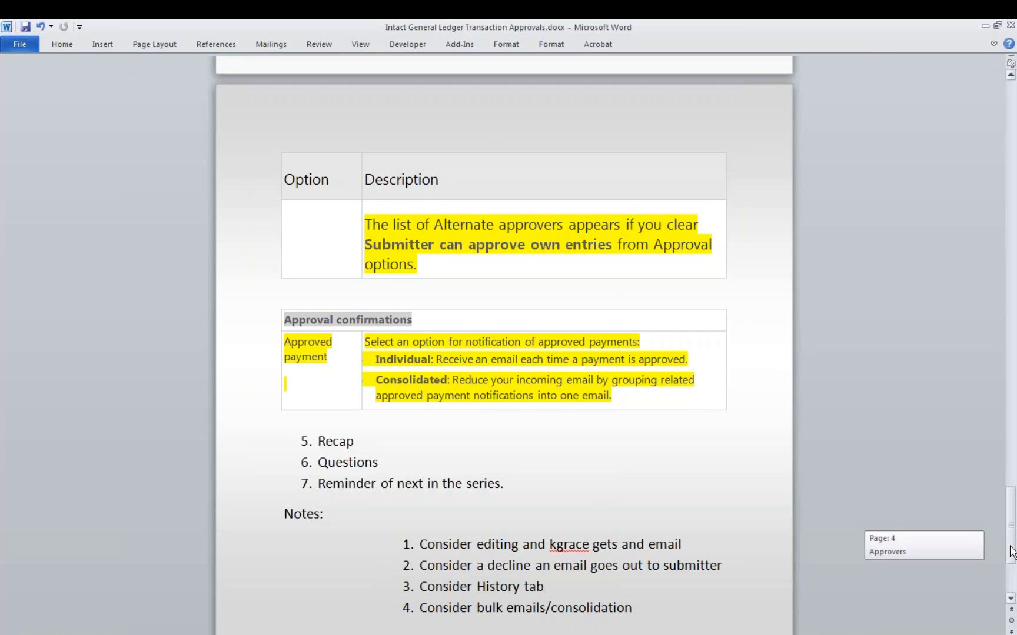
{"action": "left_click_drag", "start_coordinate": [1011, 553], "coordinate": [1011, 534]}
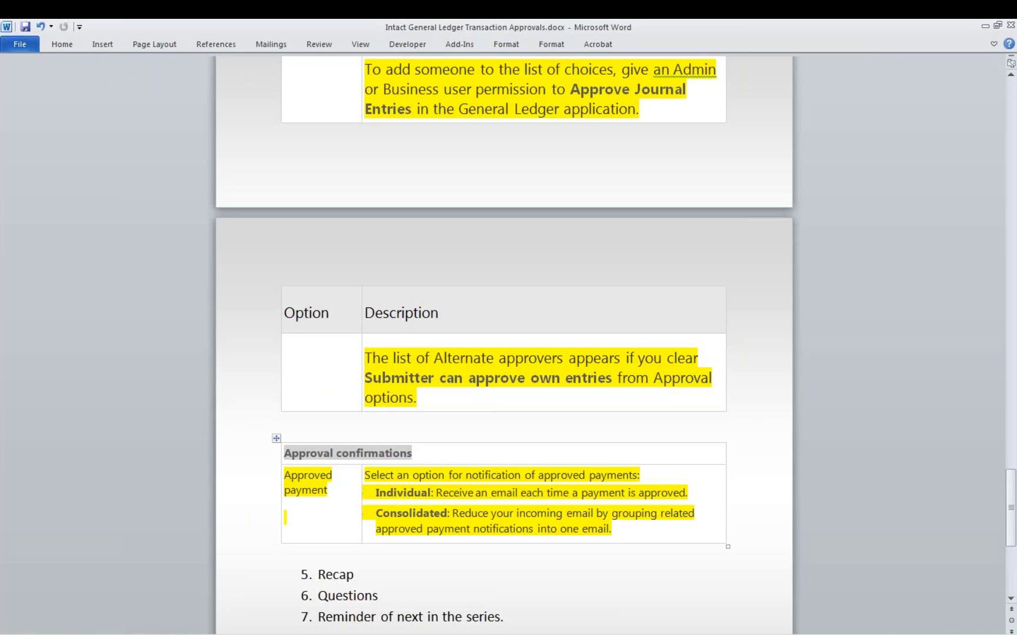
- Switch from Word to the submitter's Intacct session and start a new General Ledger journal entry
{"action": "left_click", "coordinate": [89, 634]}
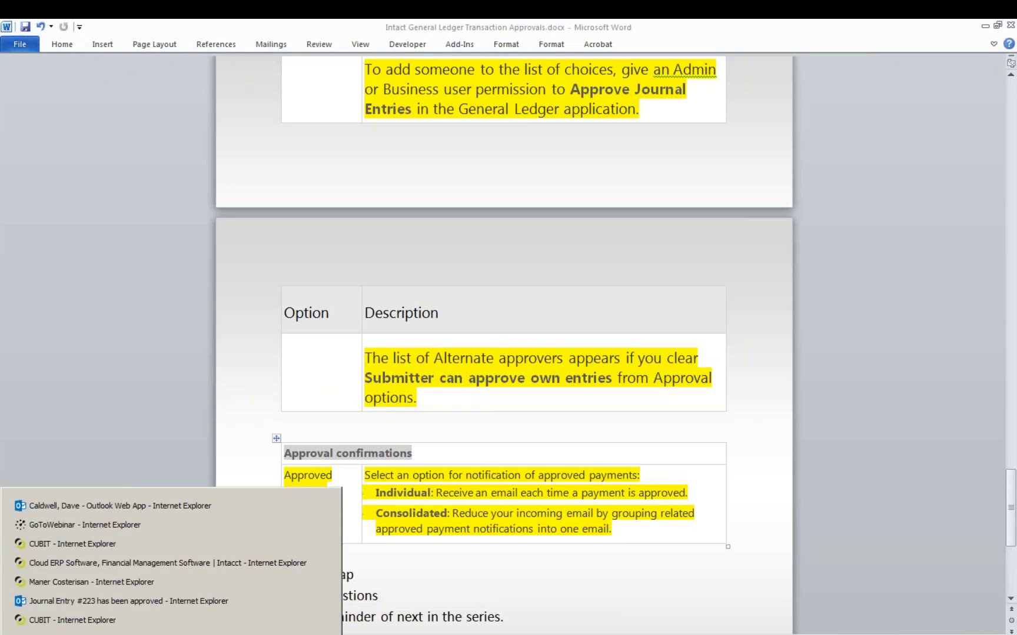
{"action": "left_click", "coordinate": [87, 623]}
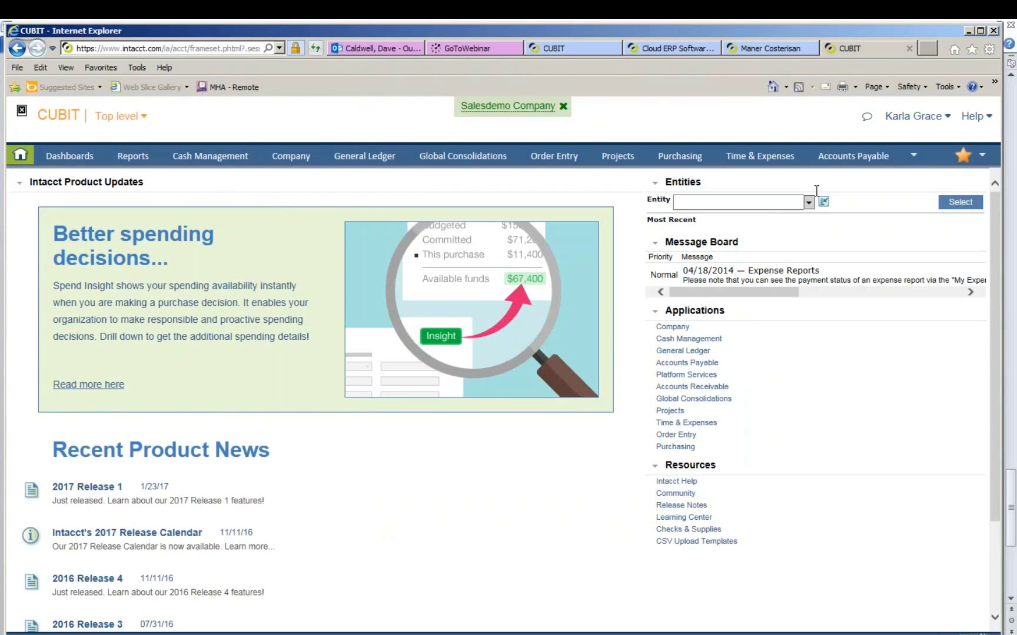
{"action": "mouse_move", "coordinate": [543, 153]}
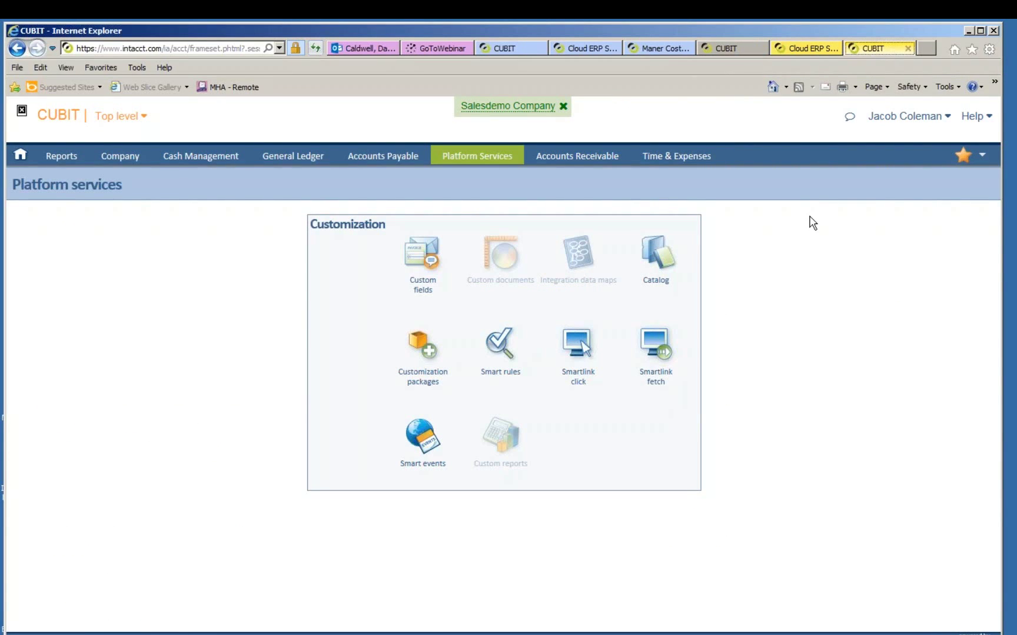
{"action": "mouse_move", "coordinate": [293, 158]}
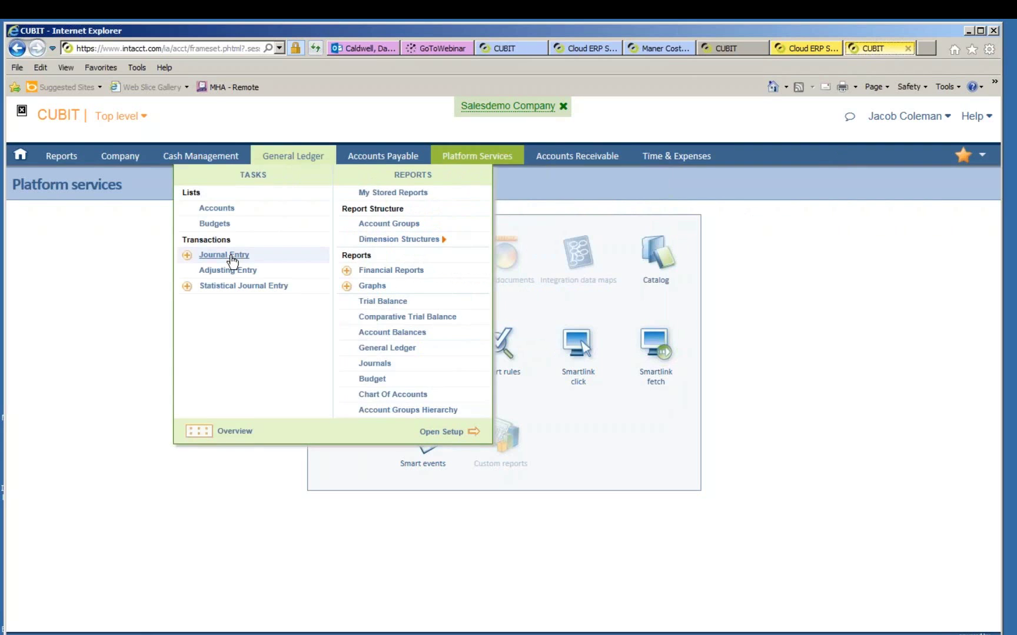
{"action": "left_click", "coordinate": [187, 255]}
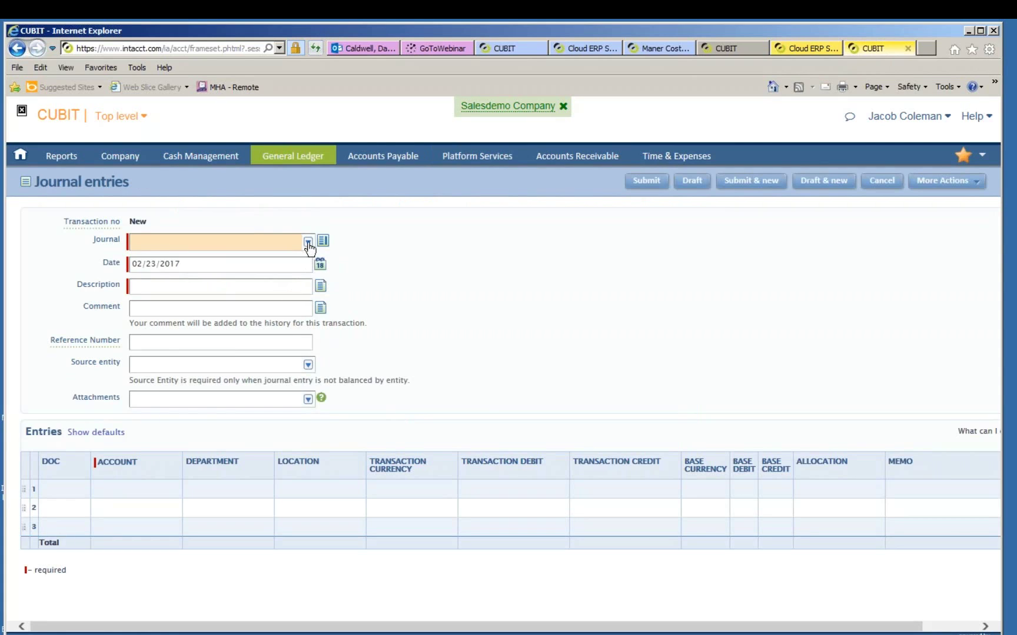
- Set the new entry's journal to GJ--General Journal and its description to "Monthly adjustment"
{"action": "left_click", "coordinate": [308, 243]}
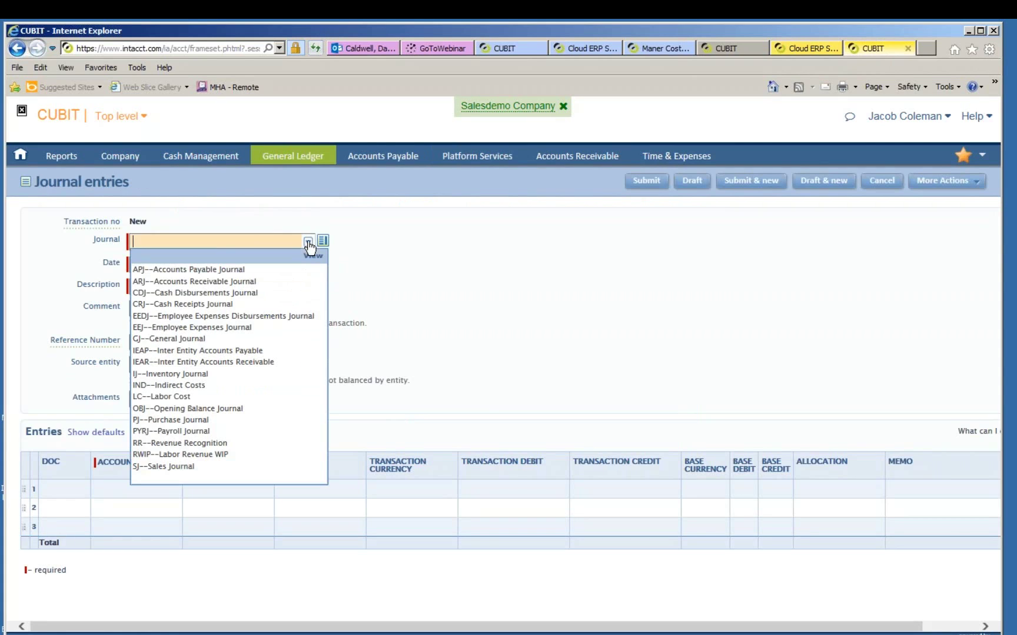
{"action": "left_click", "coordinate": [234, 339]}
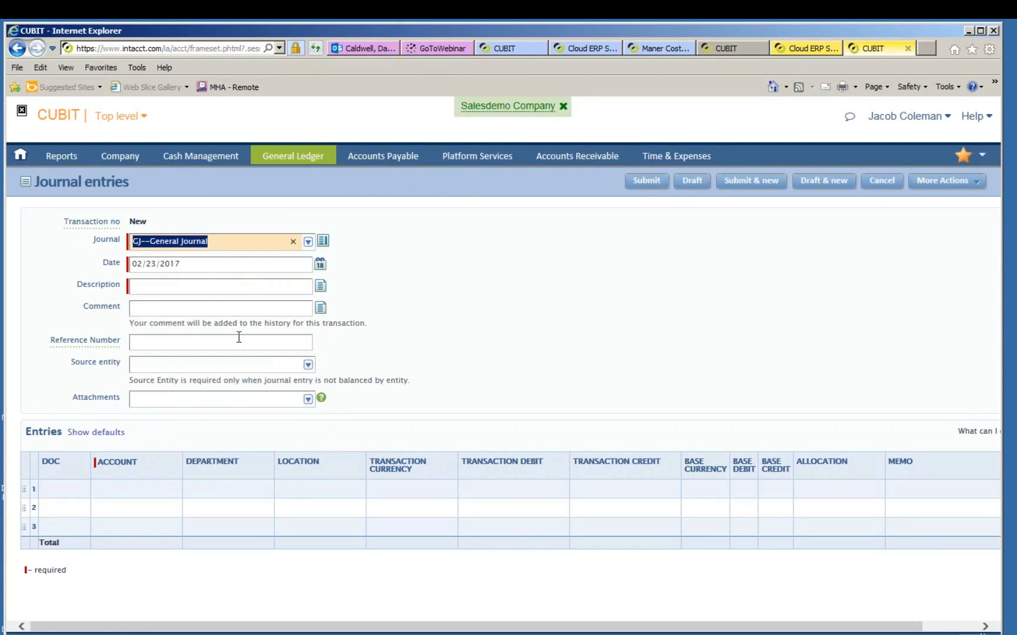
{"action": "left_click", "coordinate": [248, 286]}
{"action": "type", "text": "Monthly adjustment"}
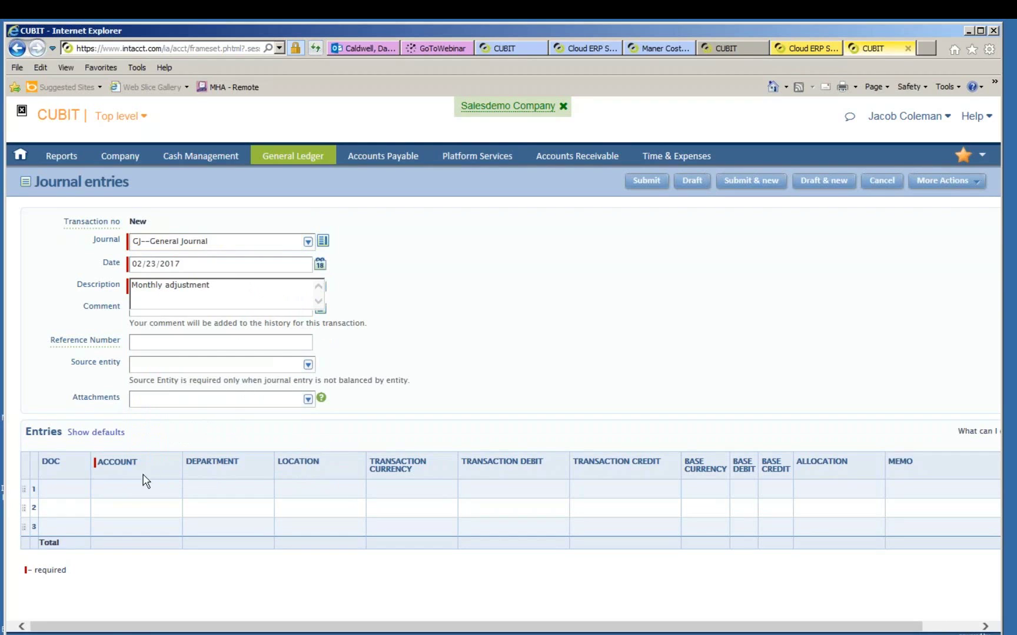
- Fill in the first entry line with account 1310--Prepaid Expense, location 100--CUBIT USA and a 12,000 transaction debit
{"action": "left_click", "coordinate": [133, 489]}
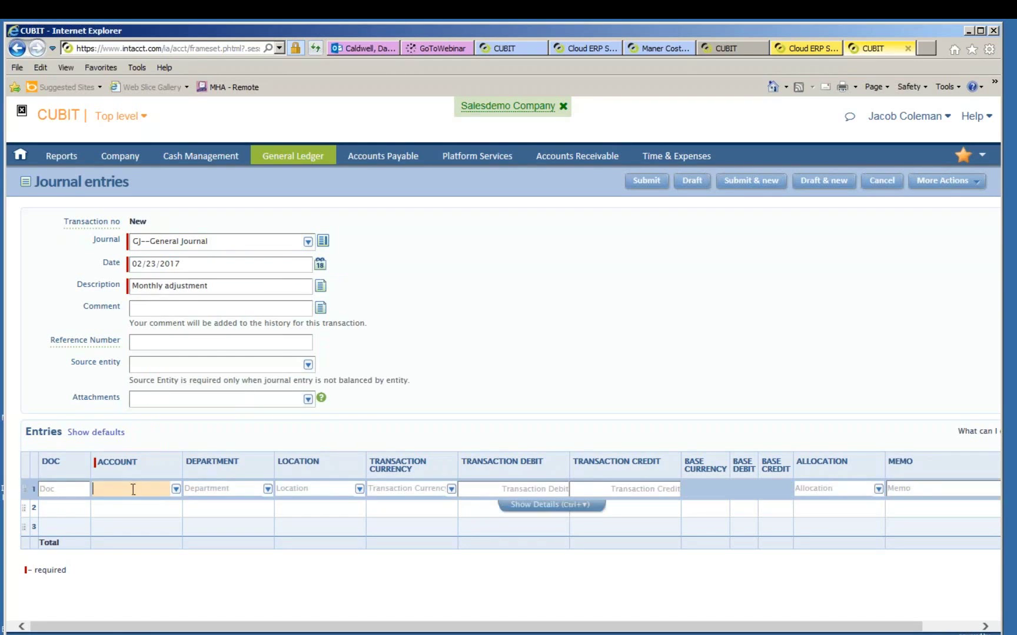
{"action": "left_click", "coordinate": [176, 490]}
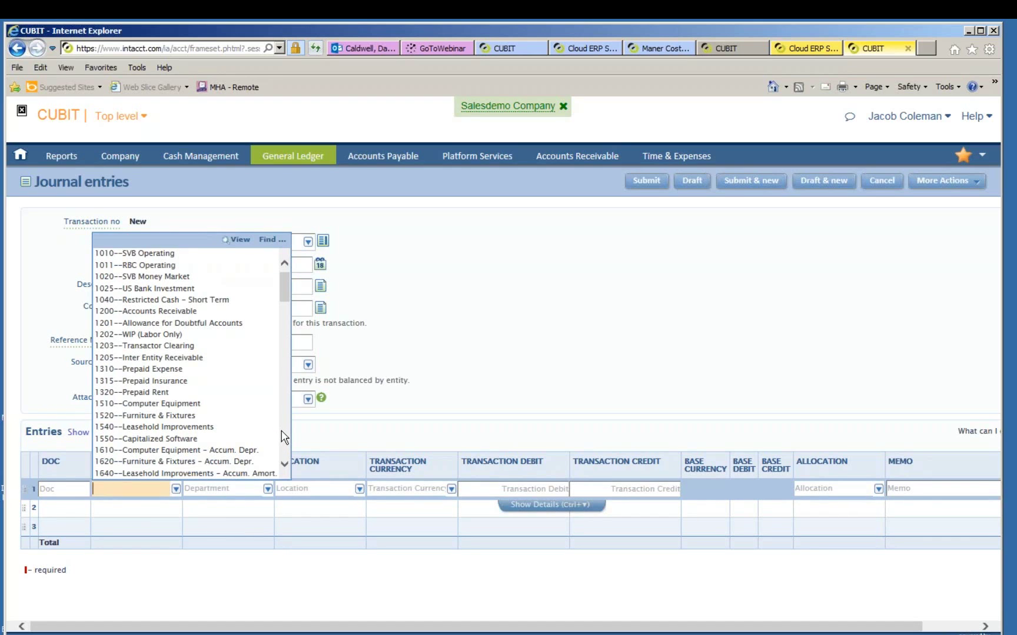
{"action": "left_click", "coordinate": [284, 438]}
{"action": "left_click", "coordinate": [286, 274]}
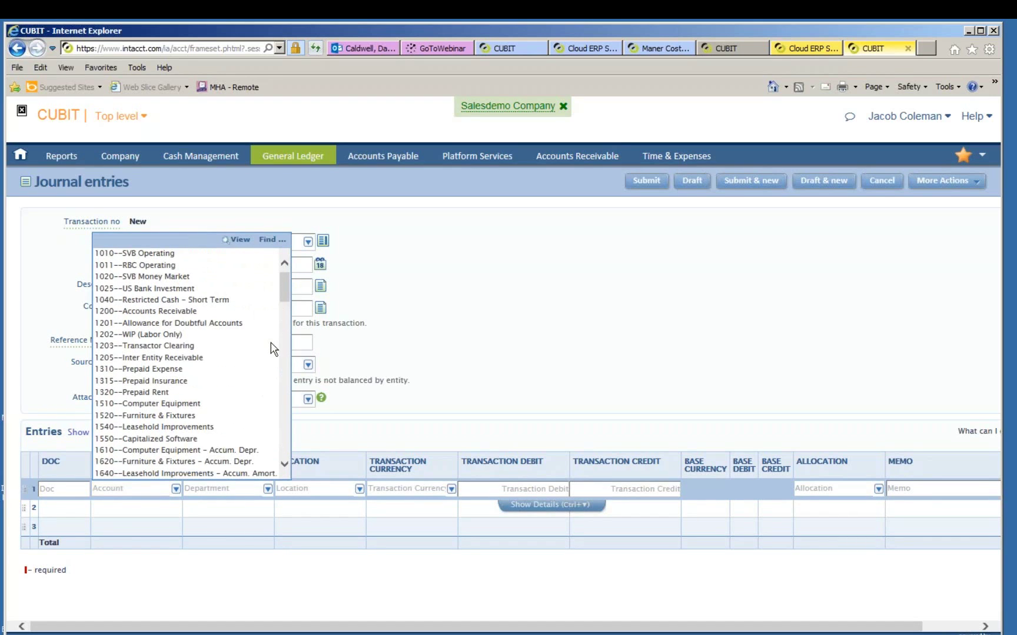
{"action": "left_click", "coordinate": [188, 371]}
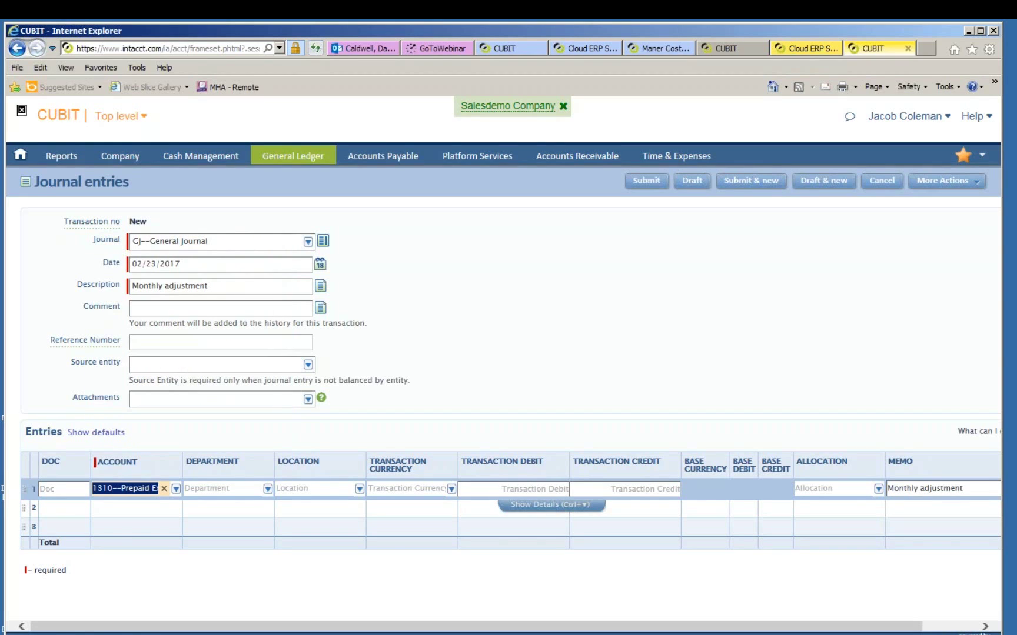
{"action": "left_click", "coordinate": [510, 488]}
{"action": "type", "text": "12000"}
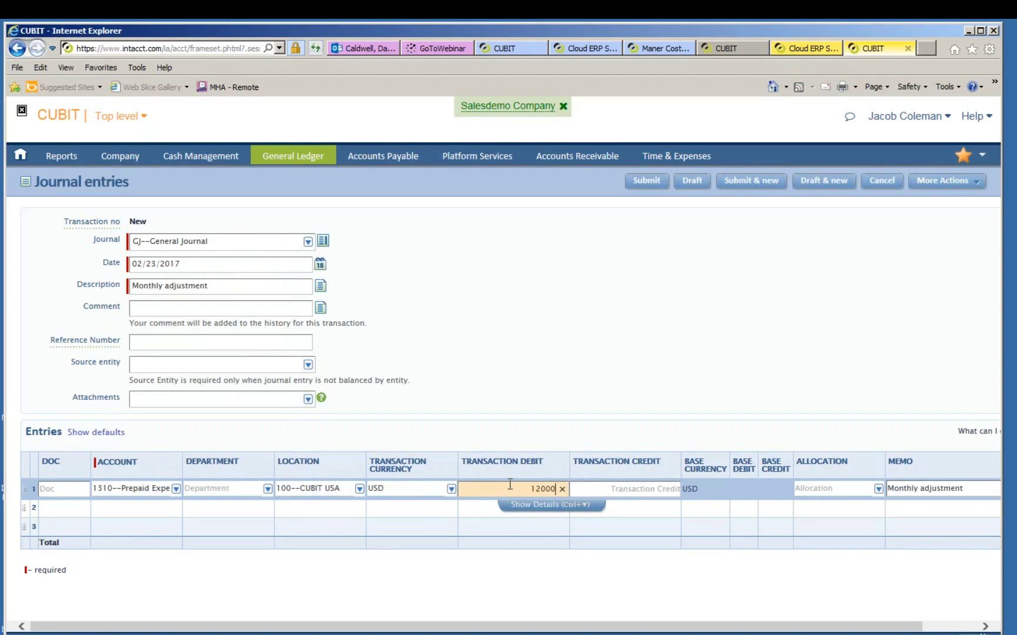
{"action": "key", "text": "Tab"}
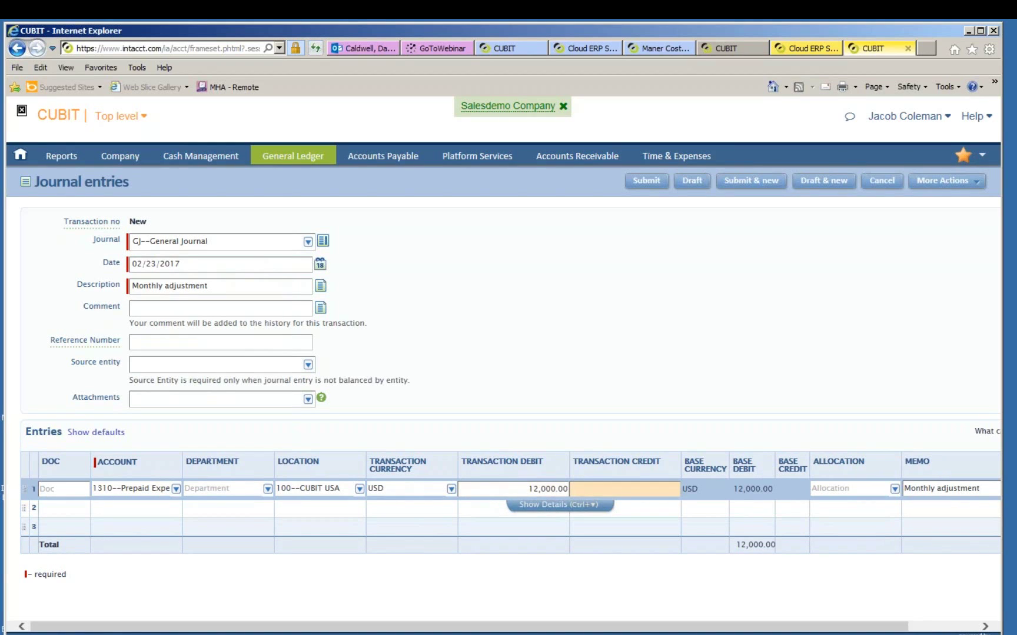
{"action": "key", "text": "Tab"}
{"action": "key", "text": "Tab"}
{"action": "key", "text": "Tab"}
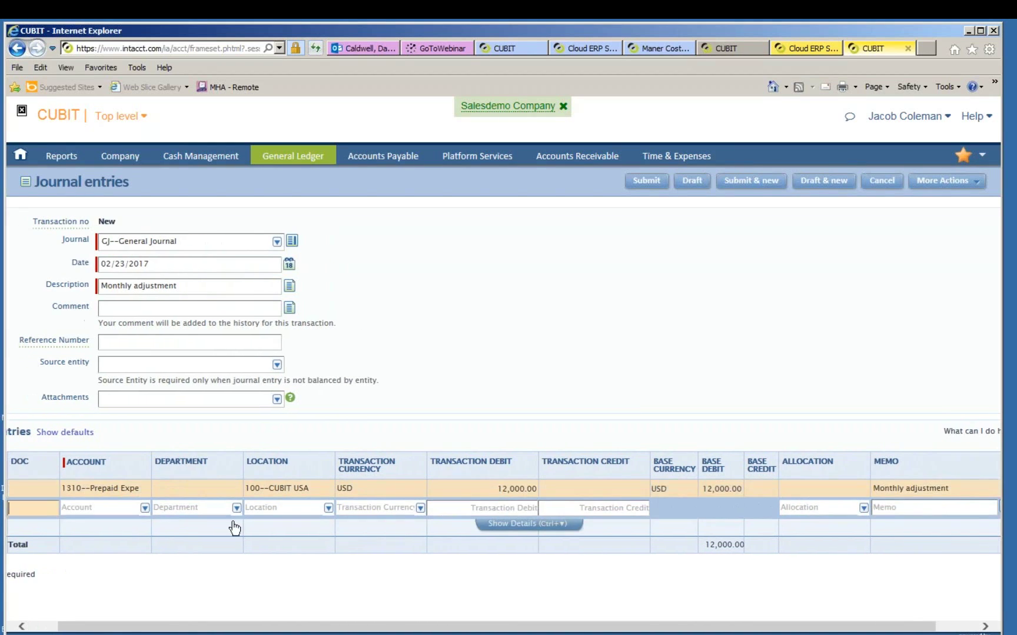
- Fill in the second line with account 1010--SVB Operating, location 100--CUBIT USA and a 12,000 credit, and submit the journal entry
{"action": "key", "text": "Tab"}
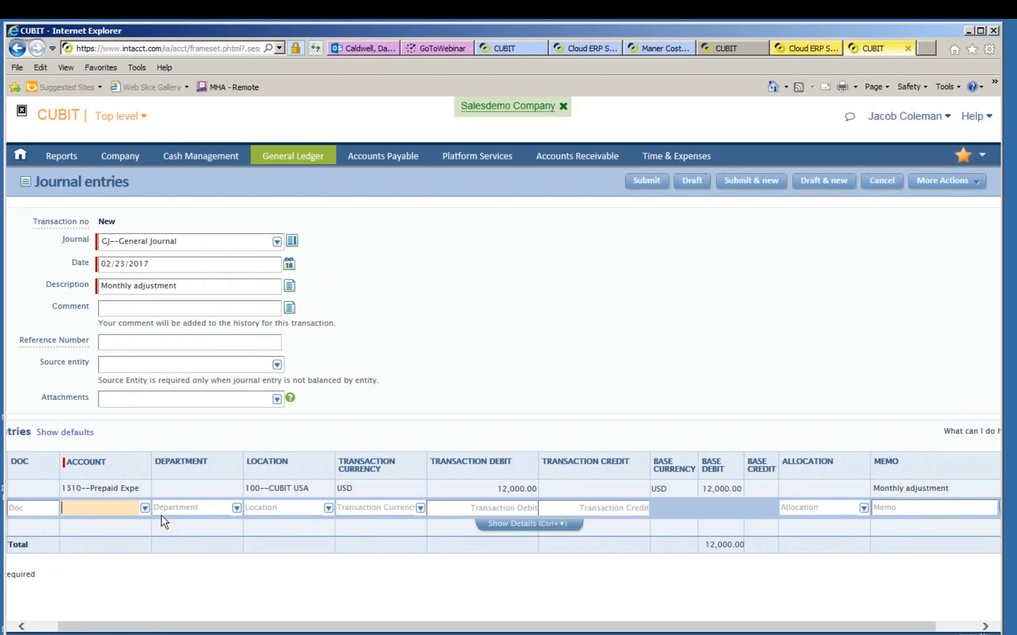
{"action": "left_click", "coordinate": [145, 507]}
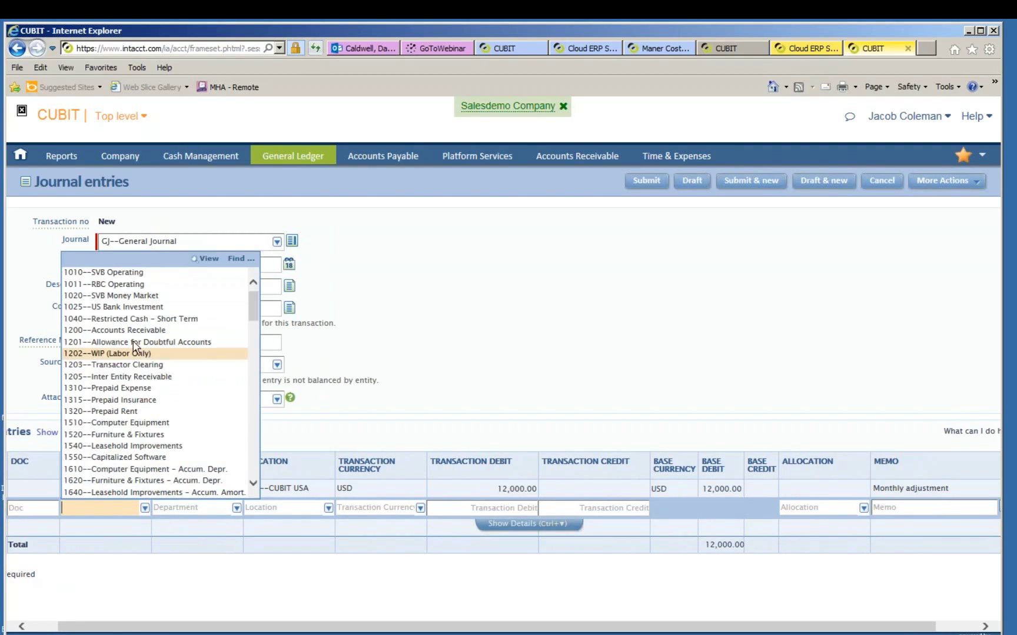
{"action": "left_click", "coordinate": [137, 273]}
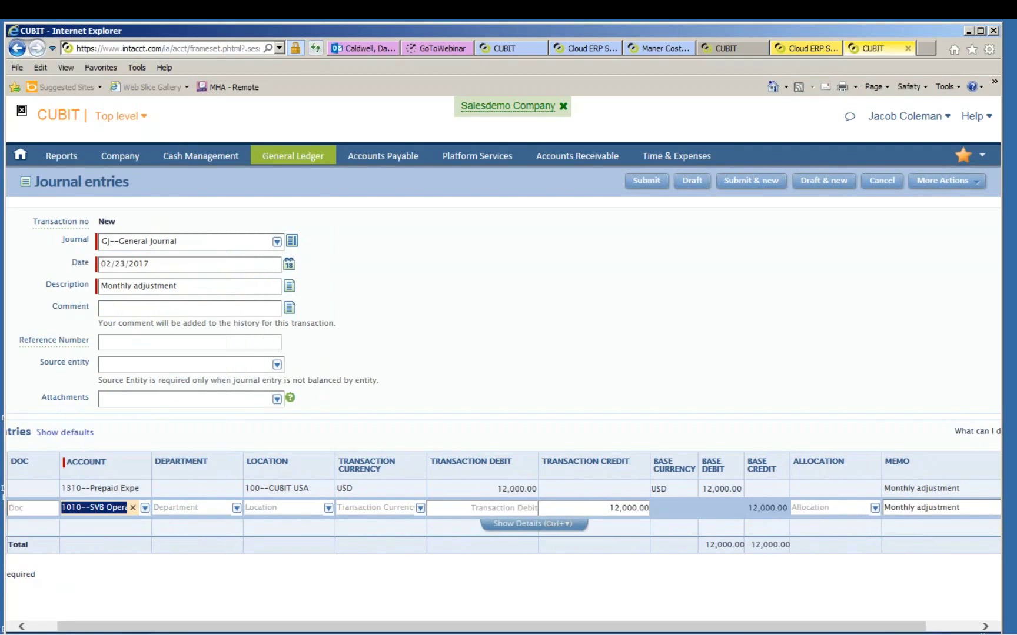
{"action": "key", "text": "Tab"}
{"action": "key", "text": "Tab"}
{"action": "key", "text": "Tab"}
{"action": "key", "text": "Tab"}
{"action": "key", "text": "Tab"}
{"action": "key", "text": "Tab"}
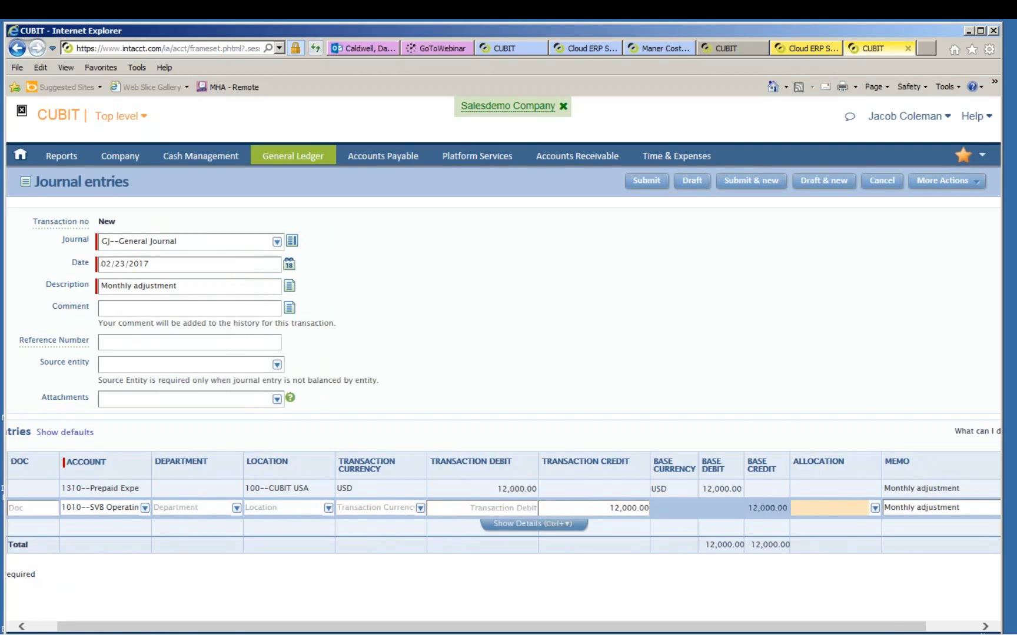
{"action": "left_click", "coordinate": [329, 509]}
{"action": "left_click", "coordinate": [297, 400]}
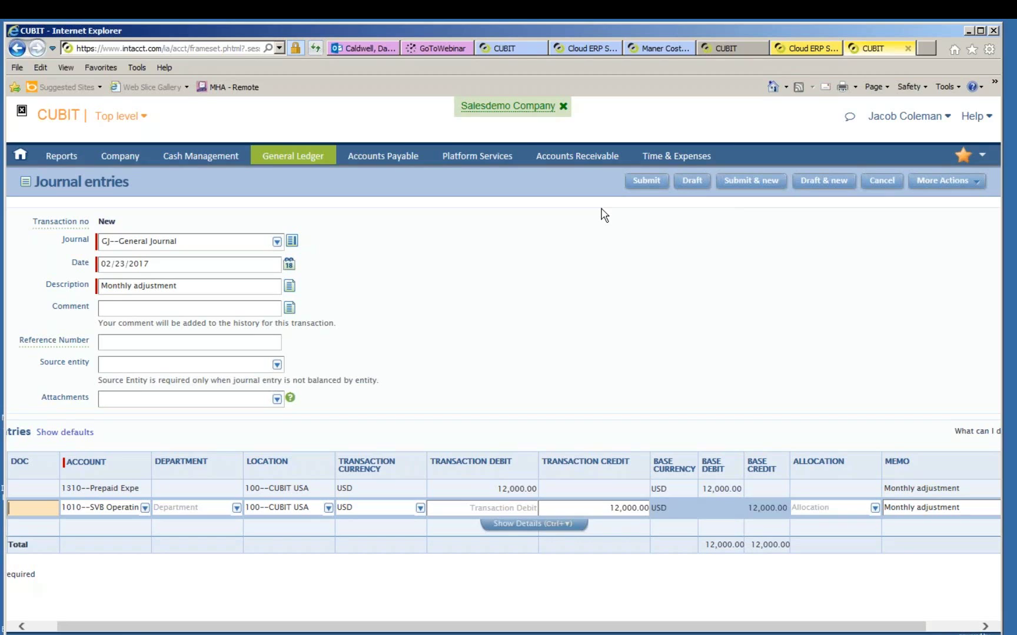
{"action": "left_click", "coordinate": [647, 183]}
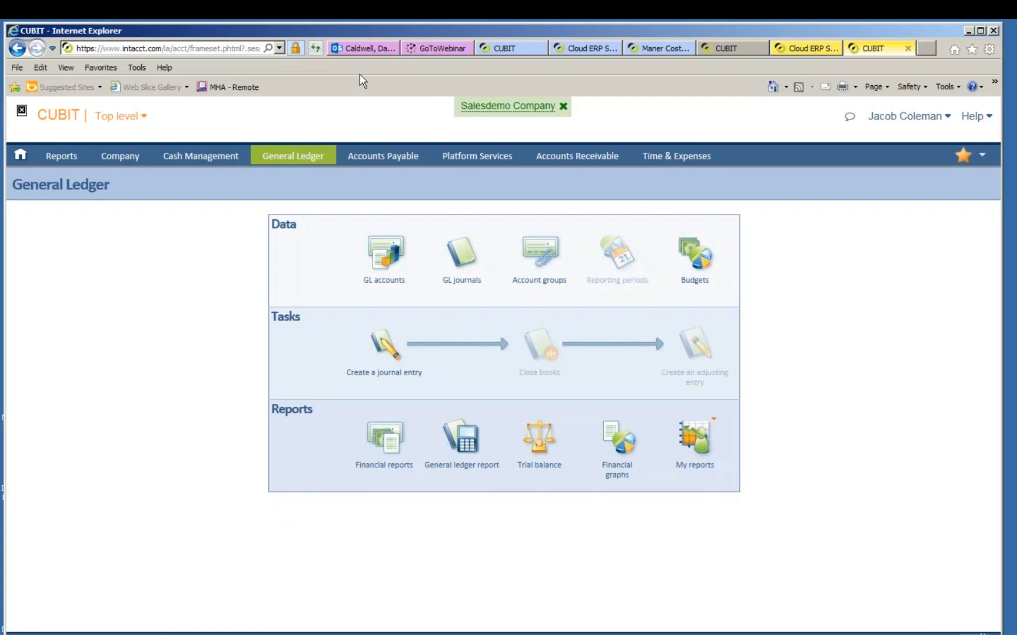
- Switch to the Outlook inbox, open Intacct's approval request email, and follow its link to view the transaction
{"action": "left_click", "coordinate": [370, 47]}
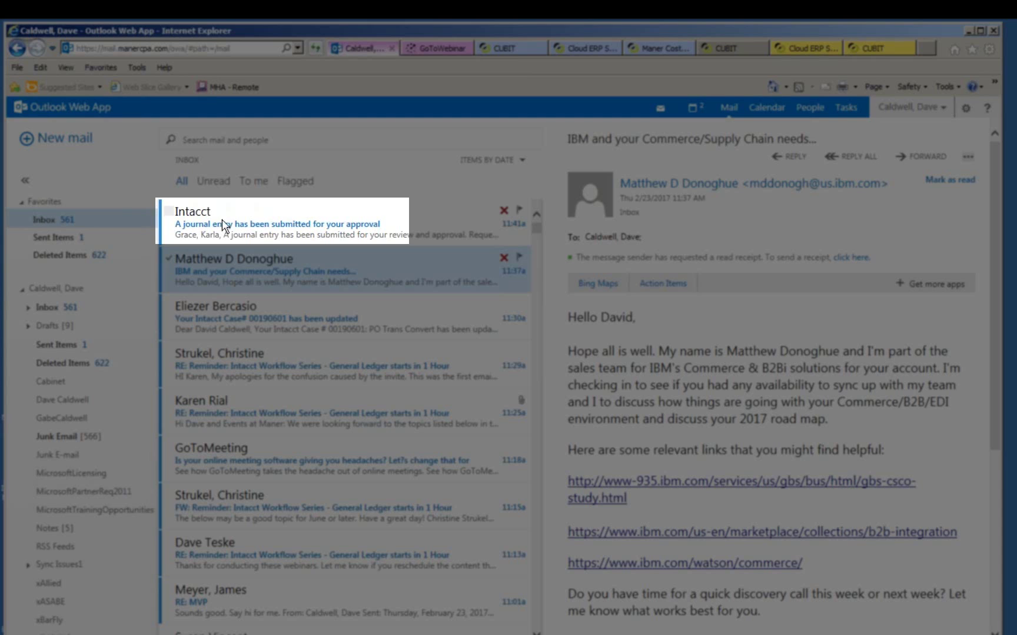
{"action": "left_click", "coordinate": [262, 240]}
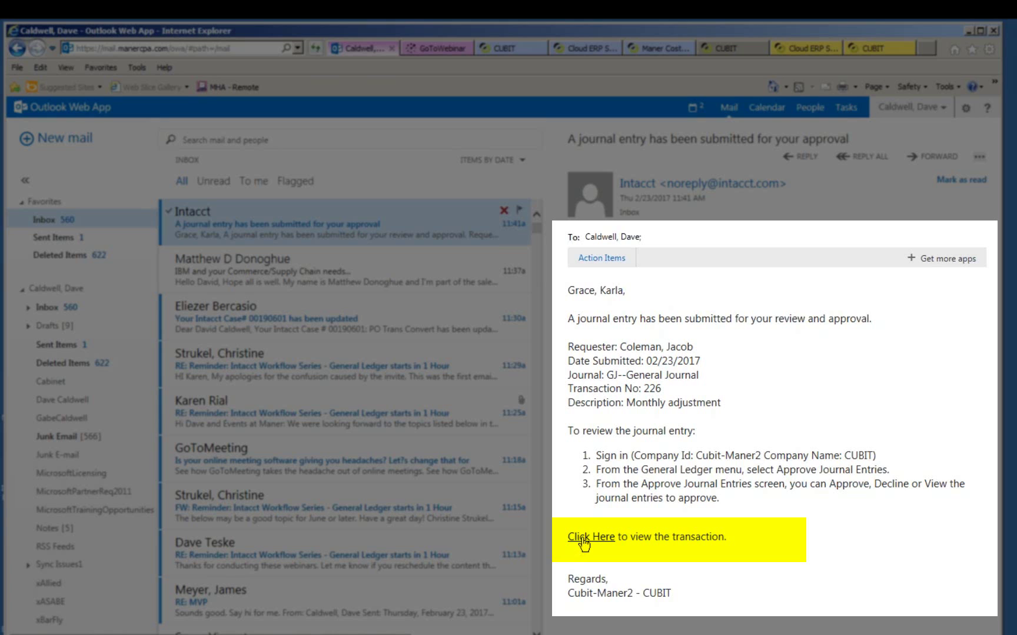
{"action": "left_click", "coordinate": [582, 539]}
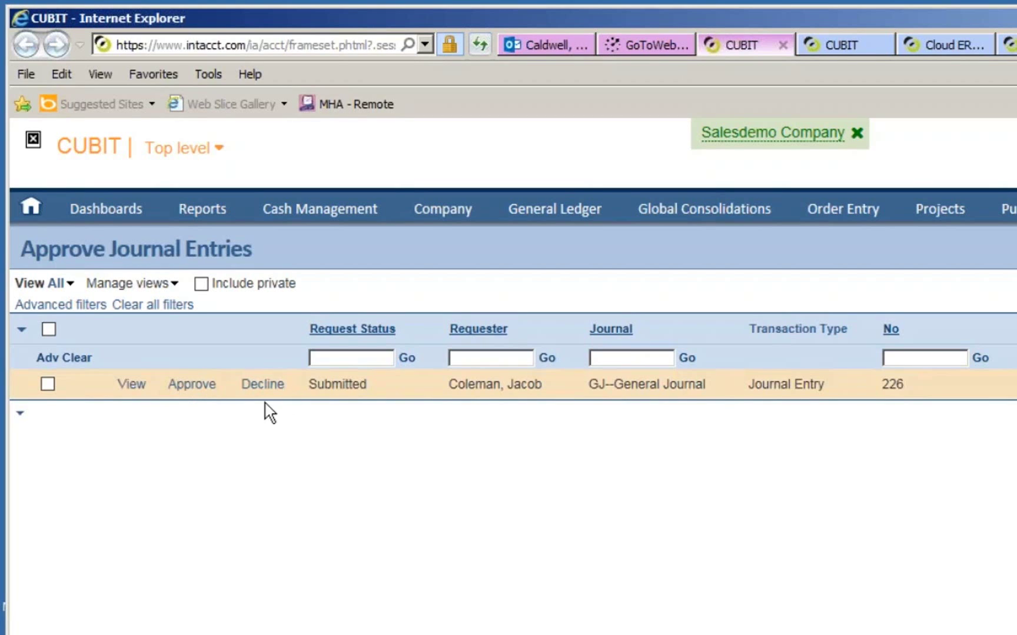
- Try selecting all pending requests in Approve Journal Entries, and clear the selection
{"action": "left_click", "coordinate": [49, 330]}
{"action": "left_click", "coordinate": [50, 329]}
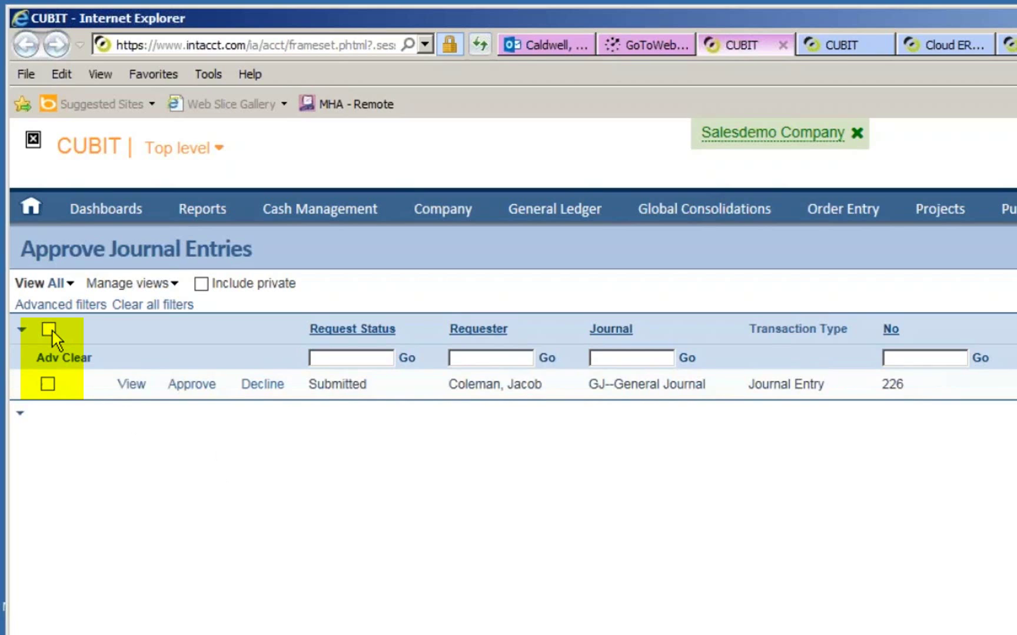
{"action": "left_click", "coordinate": [49, 329]}
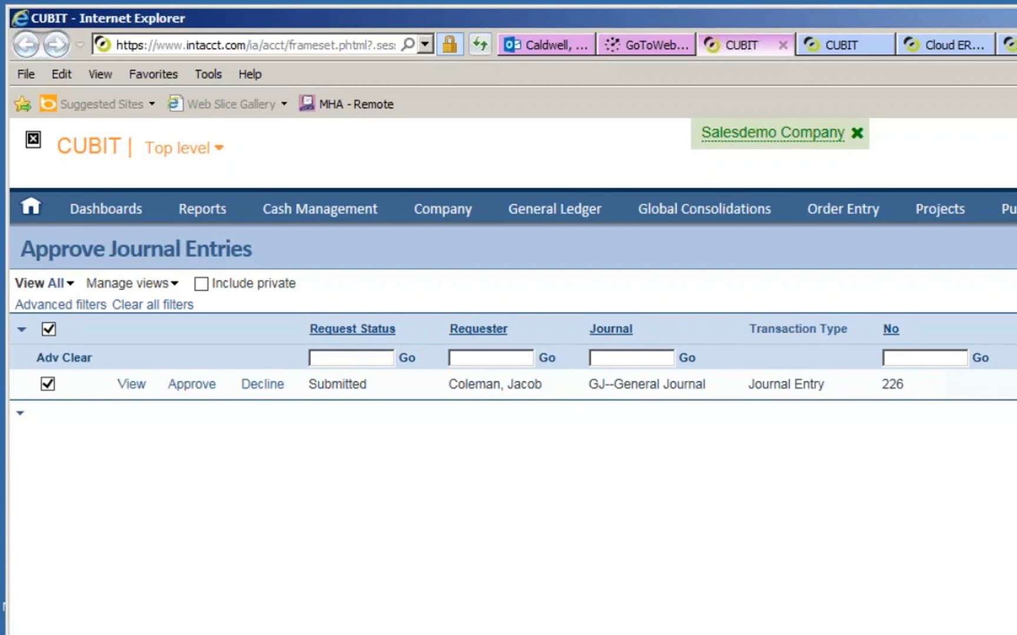
{"action": "left_click", "coordinate": [48, 329]}
- Review the submitted Monthly adjustment entry's transaction details and history, and approve it
{"action": "left_click", "coordinate": [130, 385]}
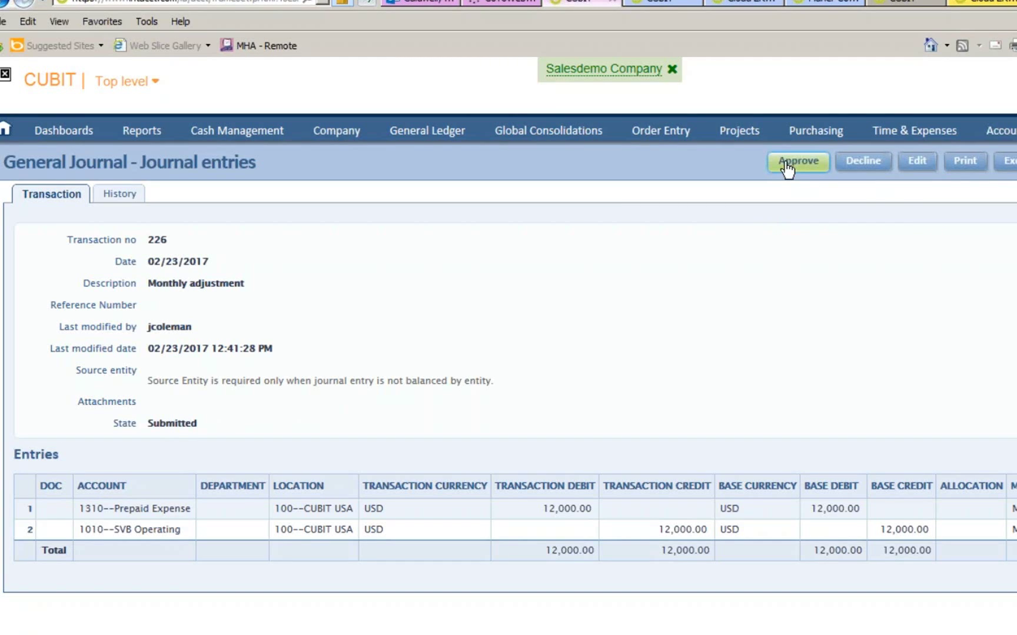
{"action": "left_click", "coordinate": [124, 199]}
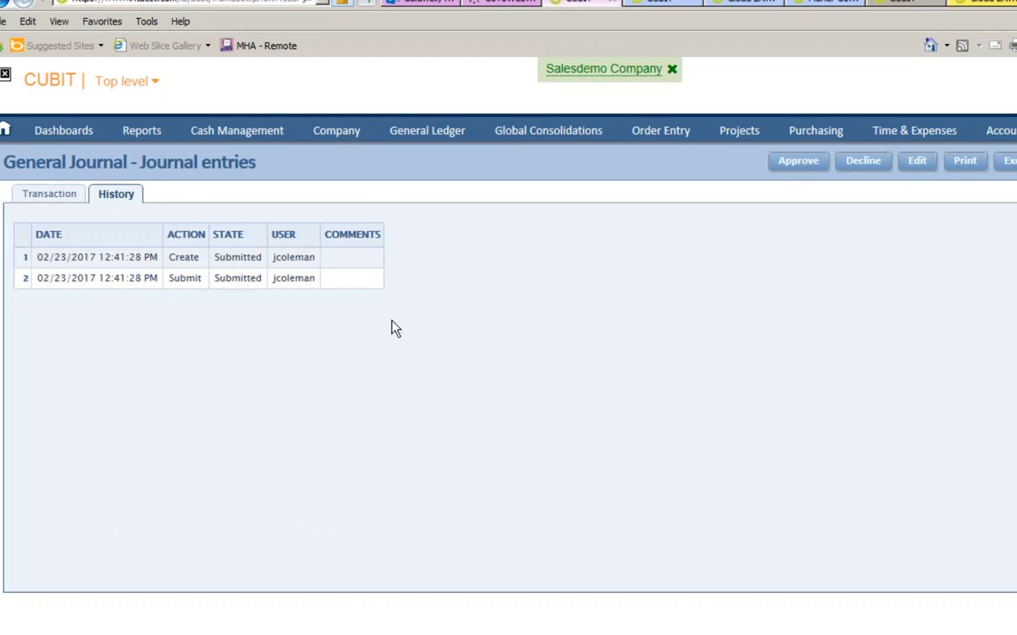
{"action": "left_click", "coordinate": [37, 201]}
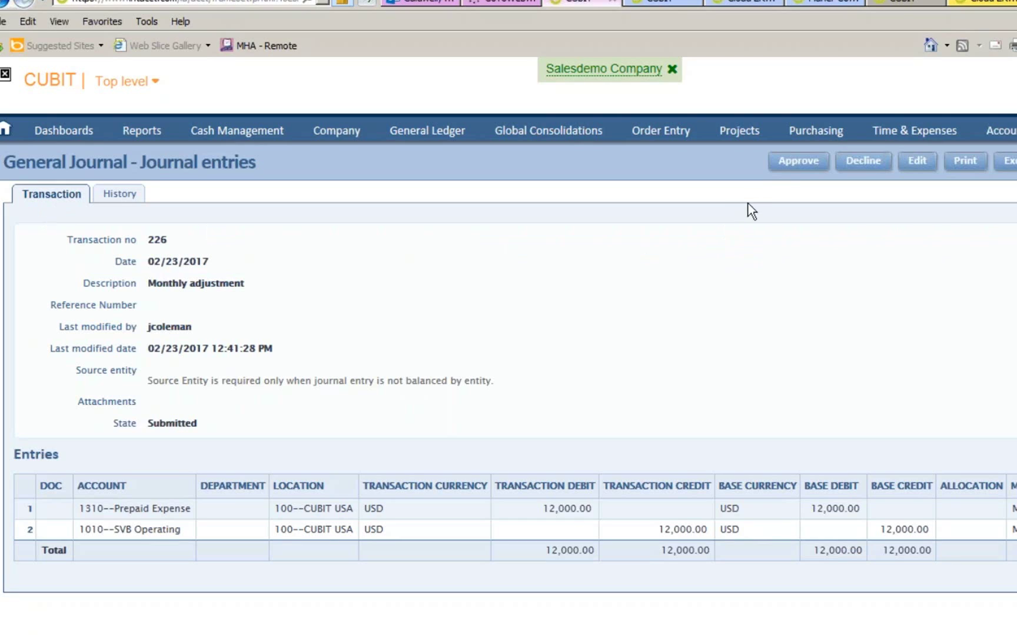
{"action": "left_click", "coordinate": [785, 168]}
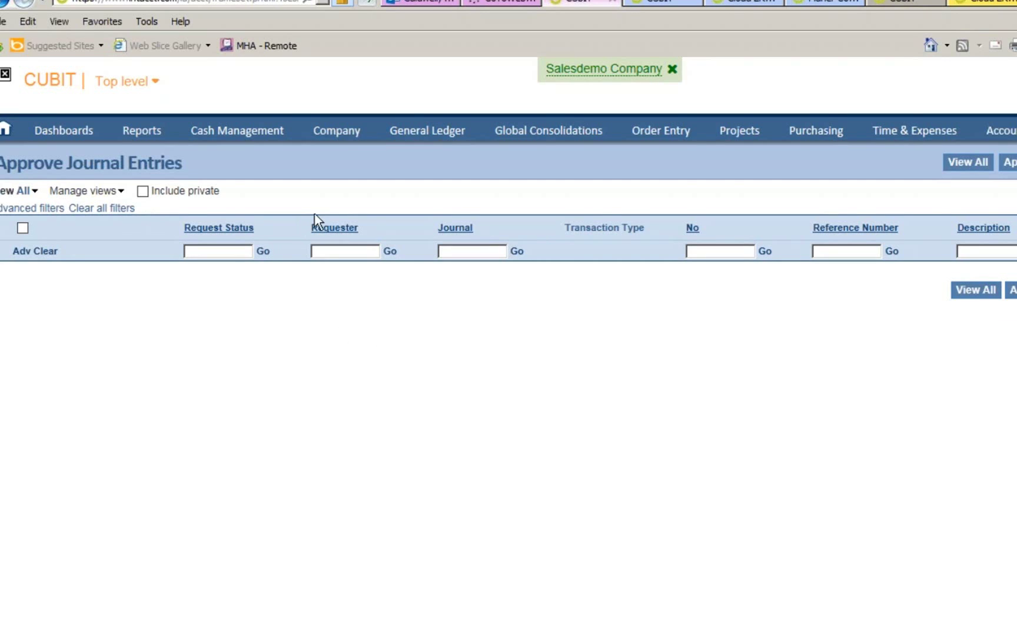
- Look up the approved entry in the General Journal's transaction list, and return to the Outlook inbox to check for the approval notification
{"action": "mouse_move", "coordinate": [421, 123]}
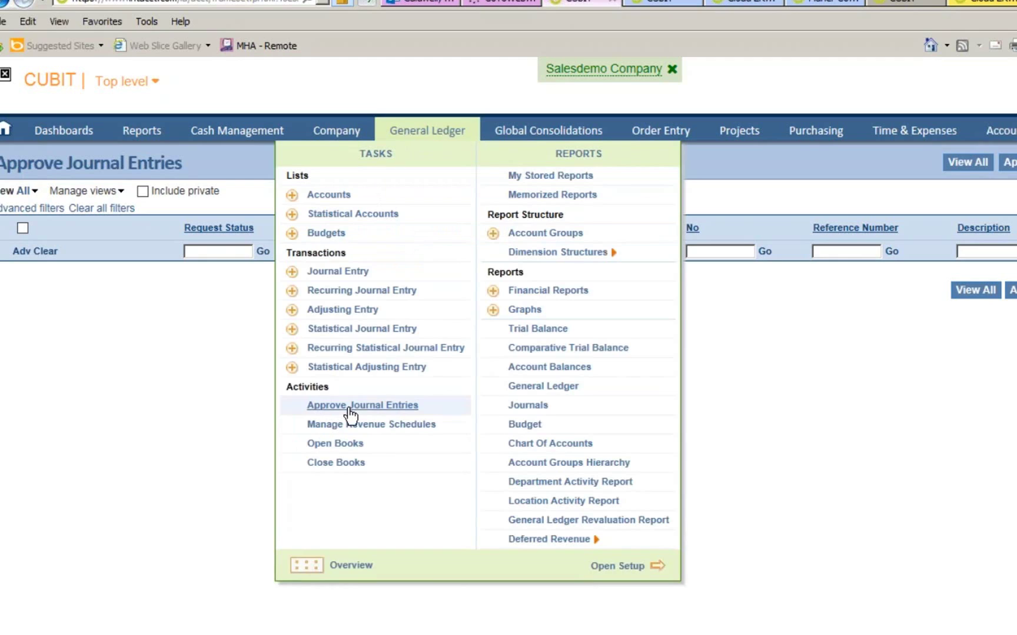
{"action": "left_click", "coordinate": [356, 272]}
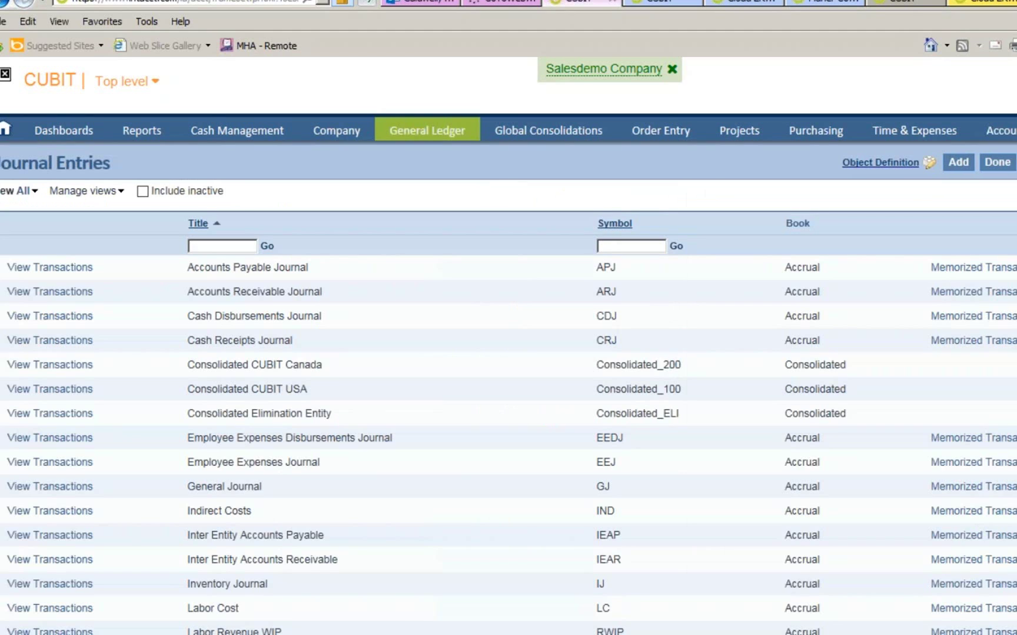
{"action": "left_click", "coordinate": [427, 131]}
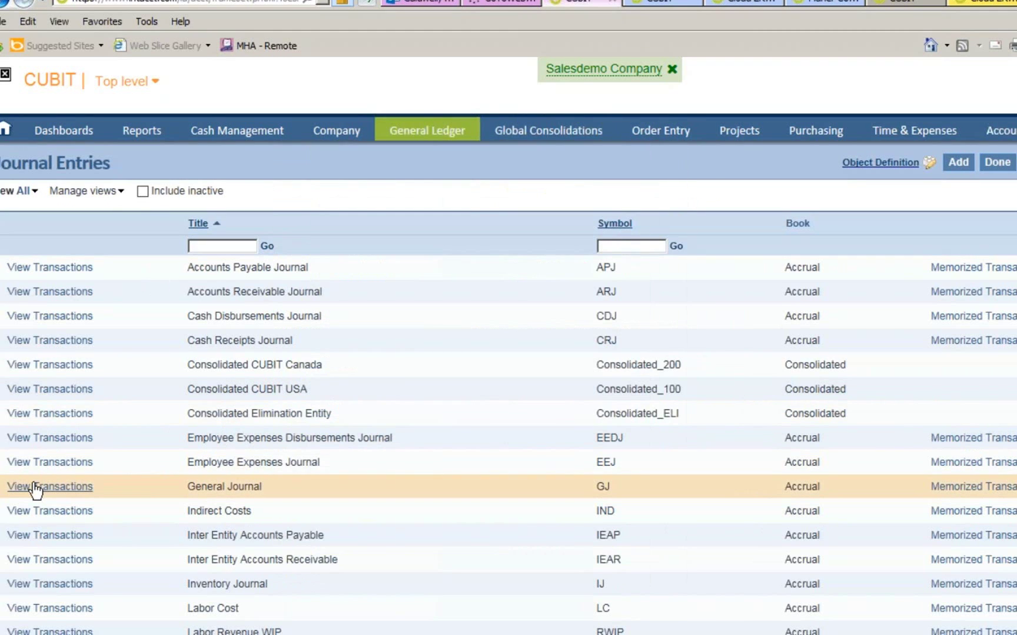
{"action": "left_click", "coordinate": [36, 487]}
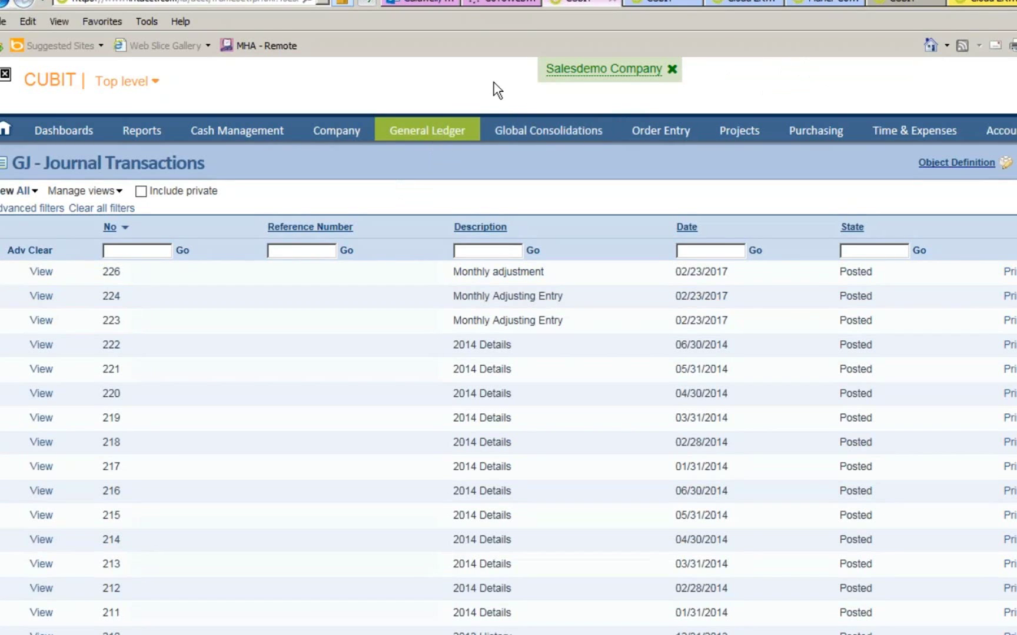
{"action": "left_click", "coordinate": [424, 3]}
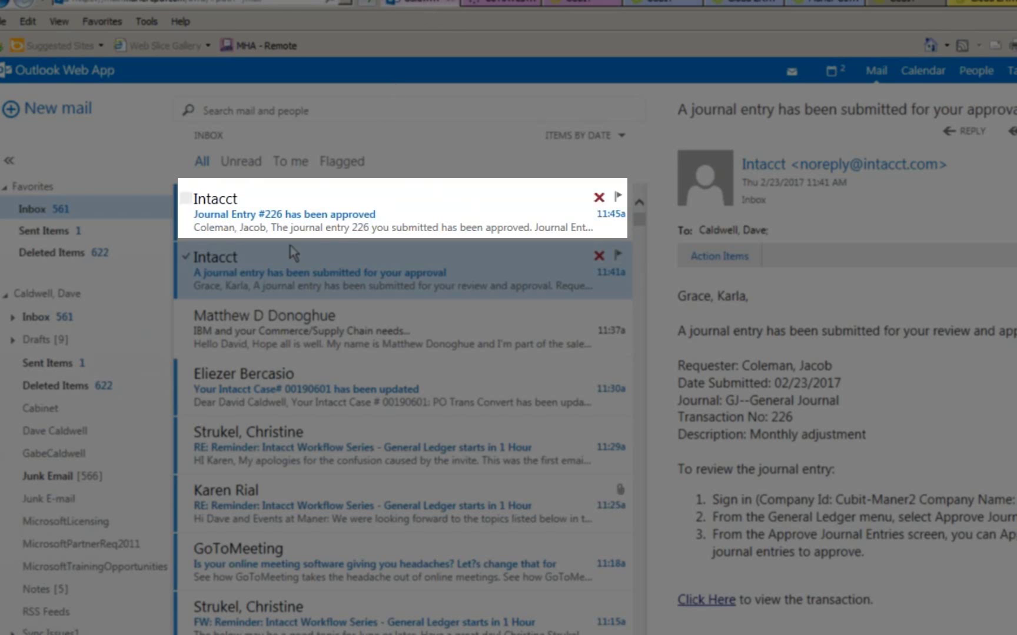
- Open the approval notification email and follow its link to examine the journal entry's transaction details and history in Intacct
{"action": "left_click", "coordinate": [337, 234]}
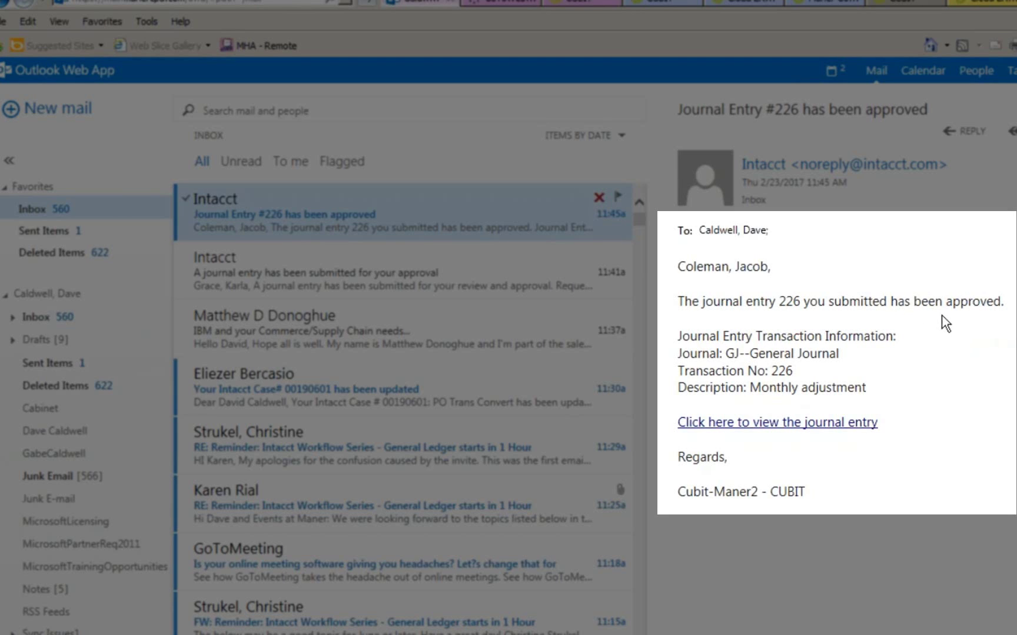
{"action": "left_click", "coordinate": [734, 434]}
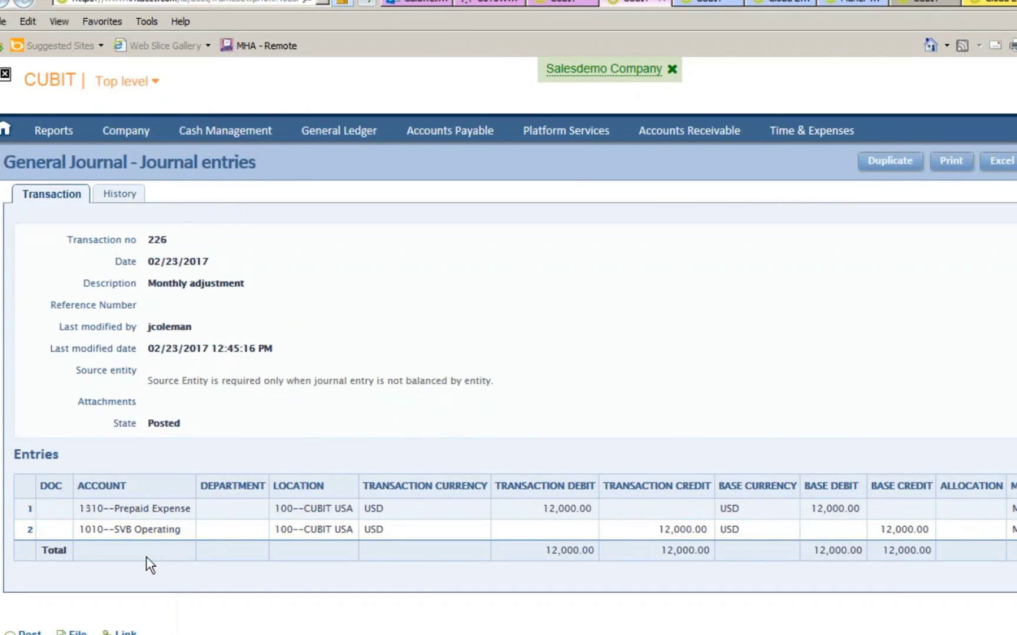
{"action": "left_click", "coordinate": [121, 195]}
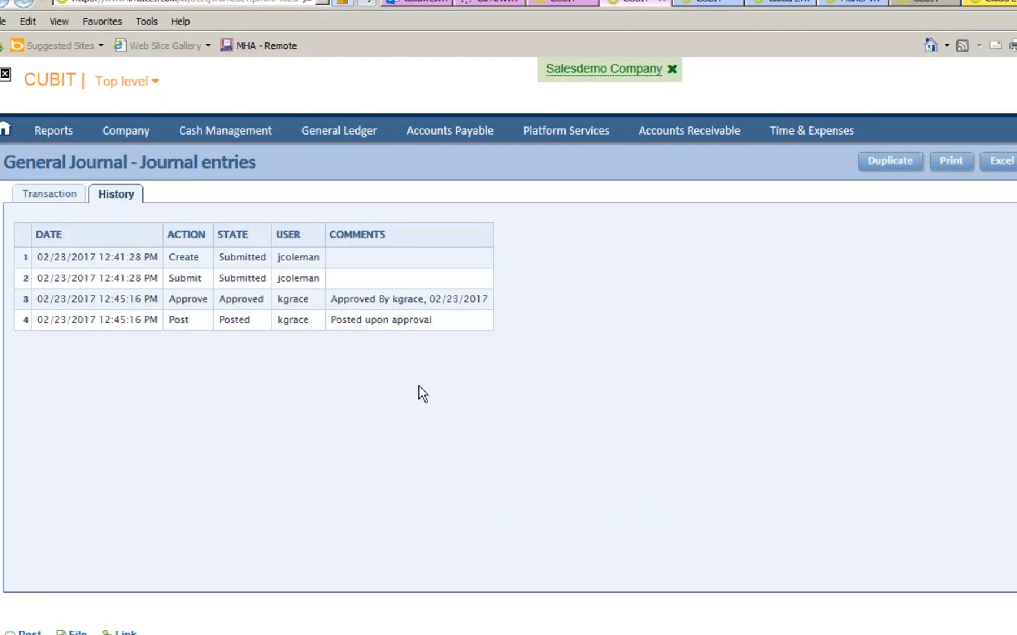
{"action": "left_click", "coordinate": [50, 194]}
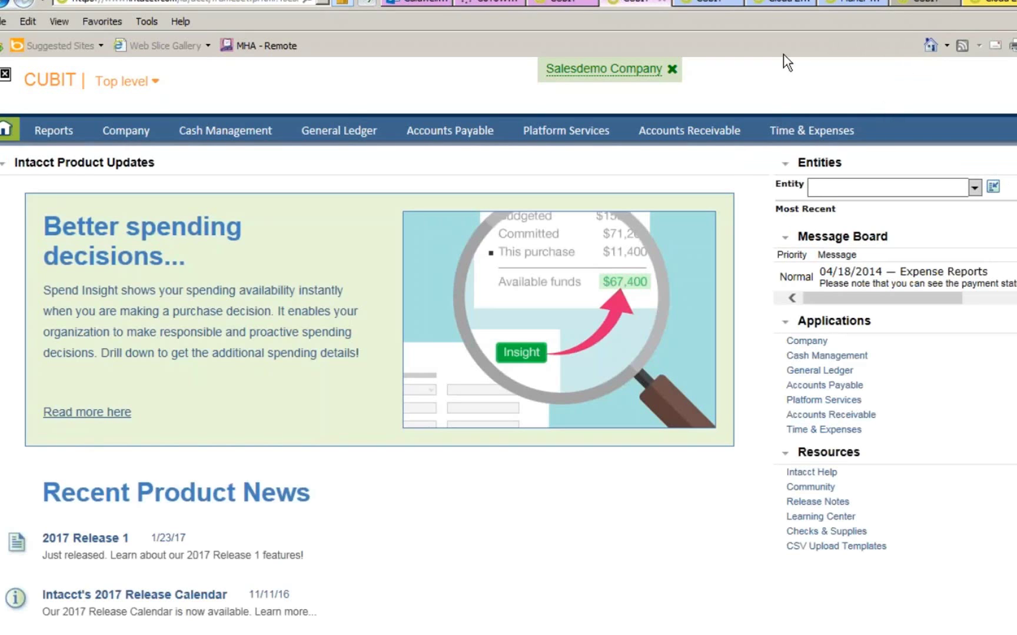
- Start a new General Ledger journal entry in GJ--General Journal with the description "Annual Transaction Entry"
{"action": "mouse_move", "coordinate": [333, 133]}
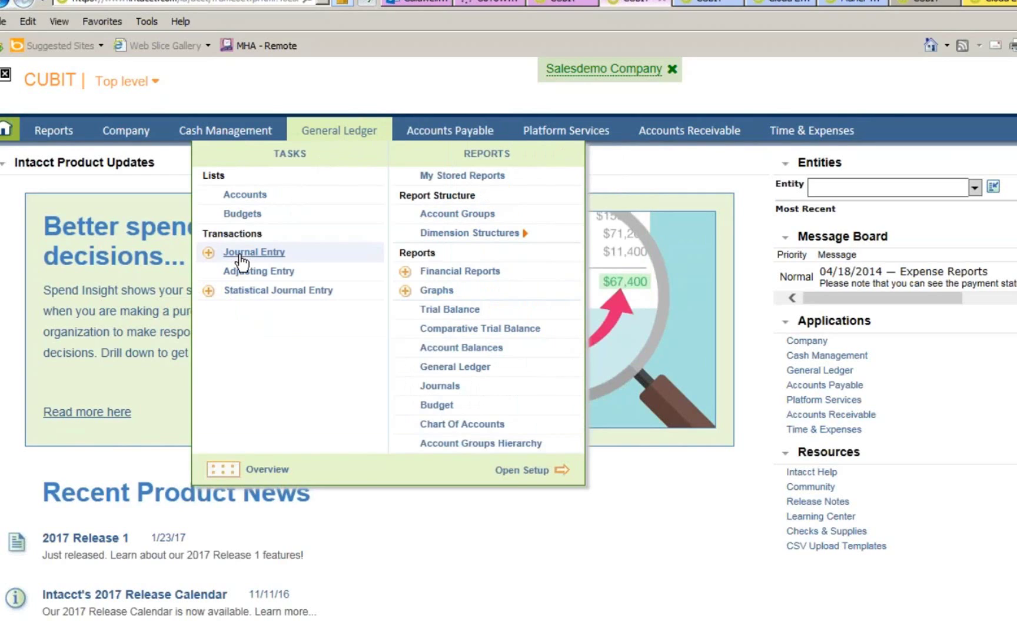
{"action": "left_click", "coordinate": [209, 252]}
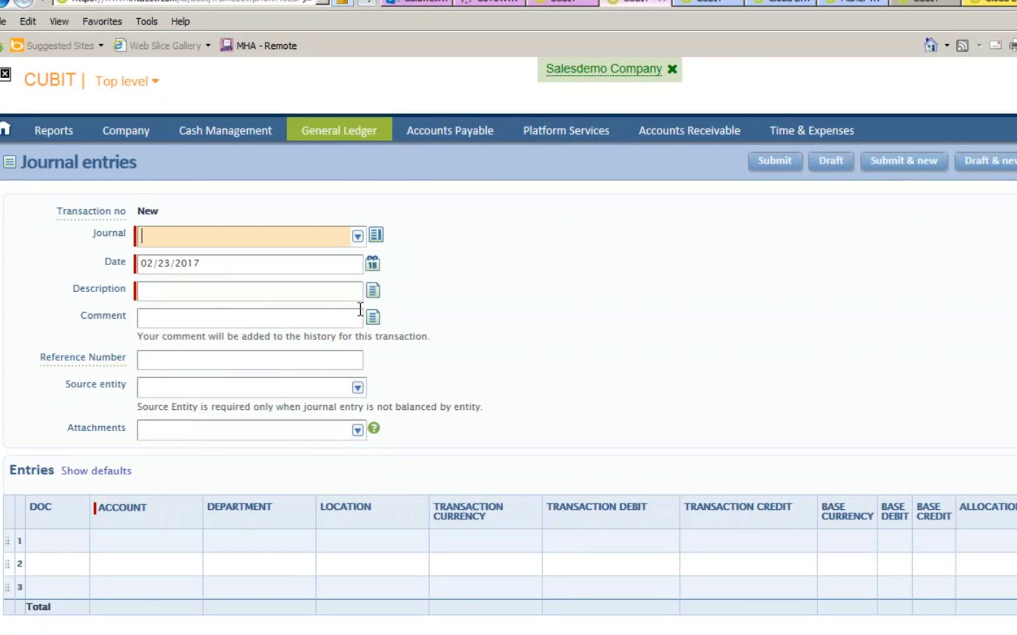
{"action": "left_click", "coordinate": [357, 236]}
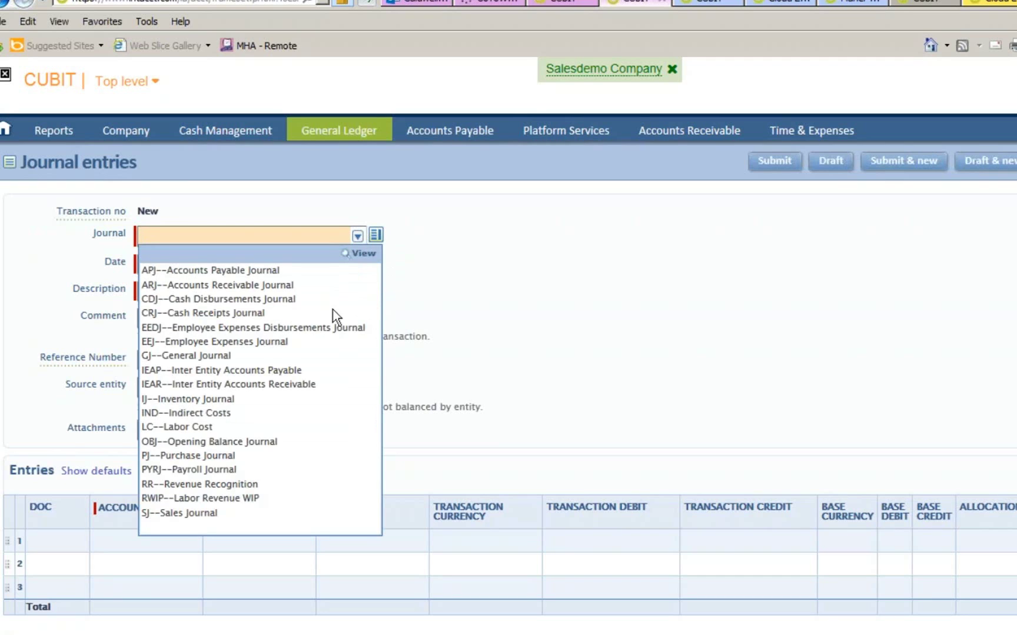
{"action": "left_click", "coordinate": [282, 356]}
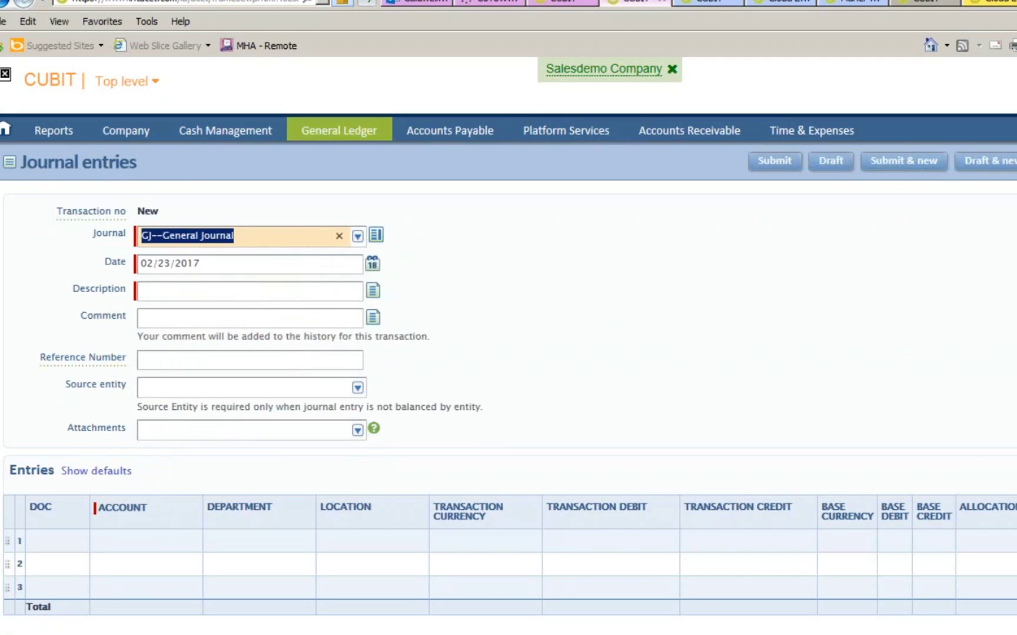
{"action": "left_click", "coordinate": [252, 293]}
{"action": "type", "text": "Ann"}
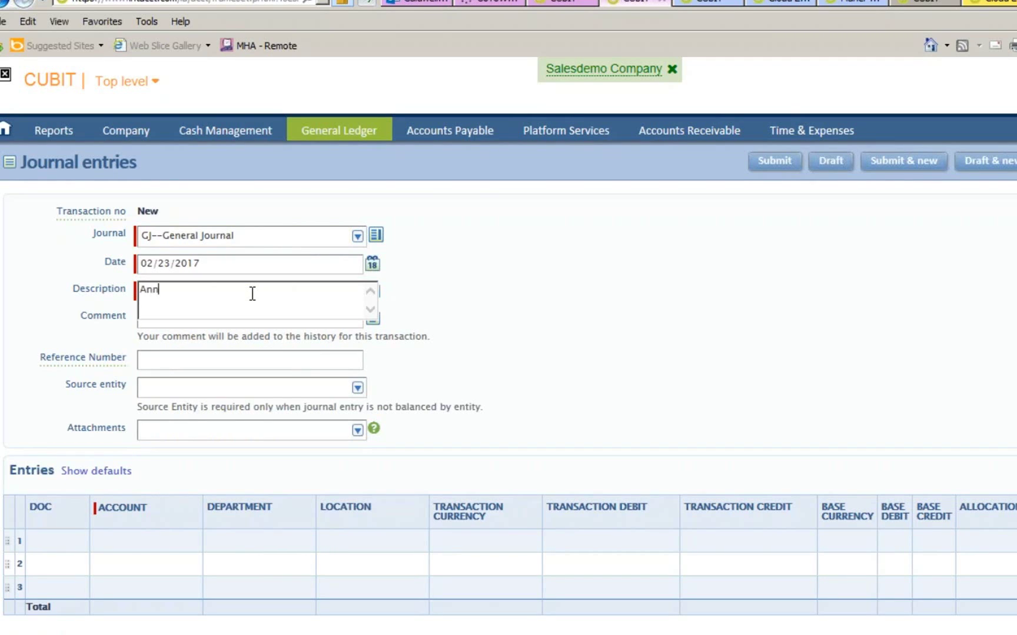
{"action": "type", "text": "ual Transaction Entry"}
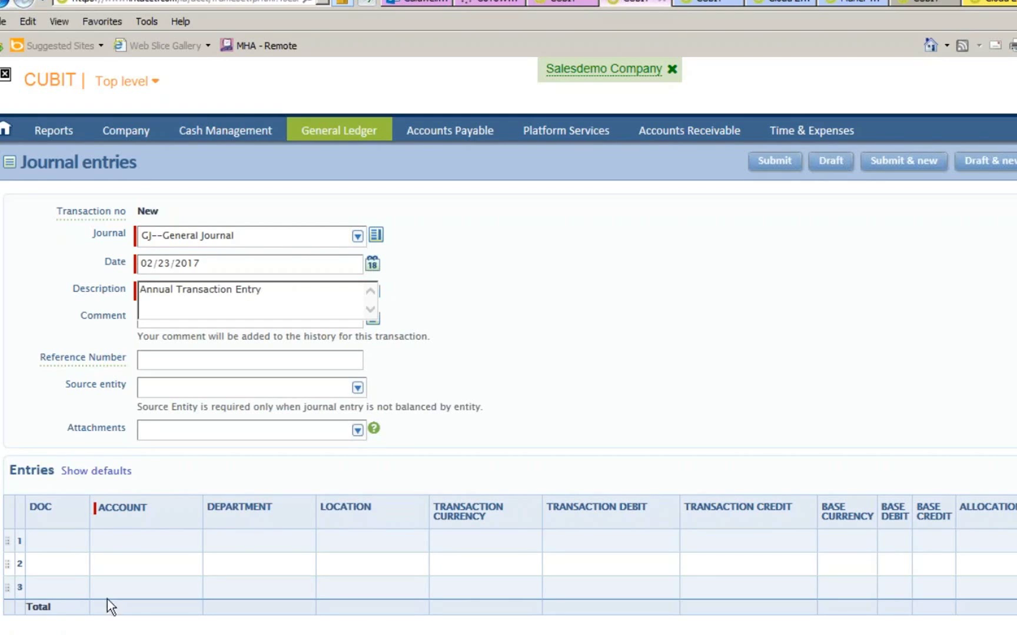
- Fill the first entry line with account 6600--Depreciation, location 100--CUBIT USA and a transaction debit of 30,000.00
{"action": "left_click", "coordinate": [147, 540]}
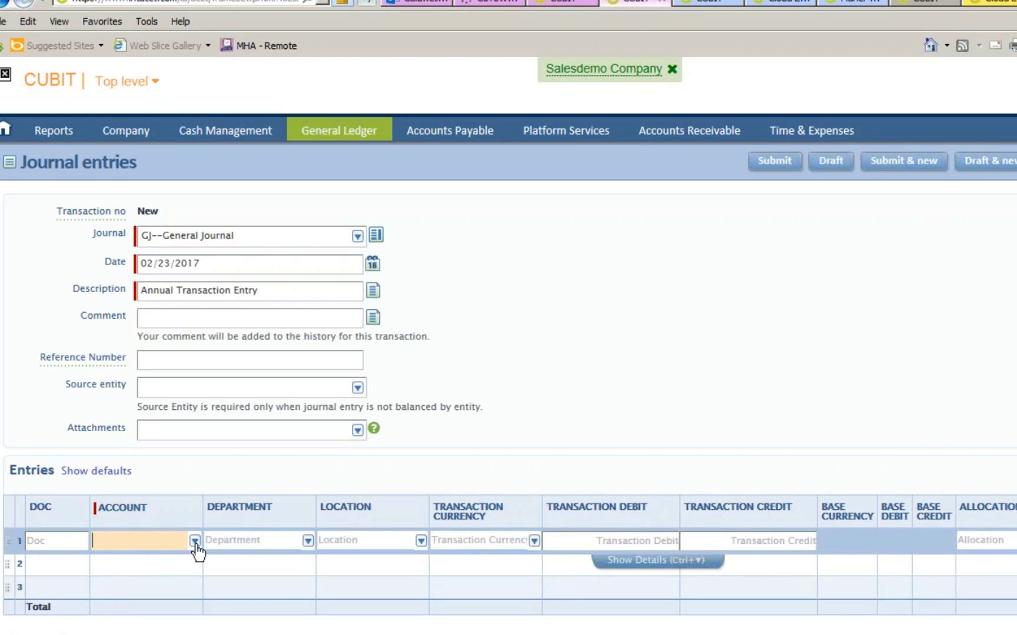
{"action": "type", "text": "de"}
{"action": "key", "text": "Down"}
{"action": "key", "text": "Down"}
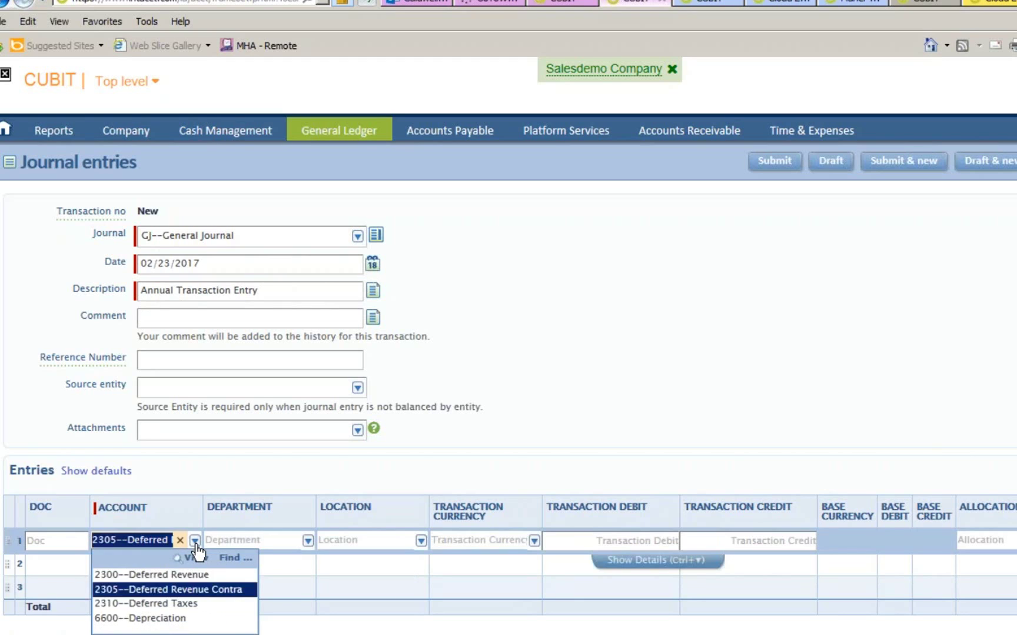
{"action": "key", "text": "Down"}
{"action": "key", "text": "Down"}
{"action": "key", "text": "Tab"}
{"action": "key", "text": "Tab"}
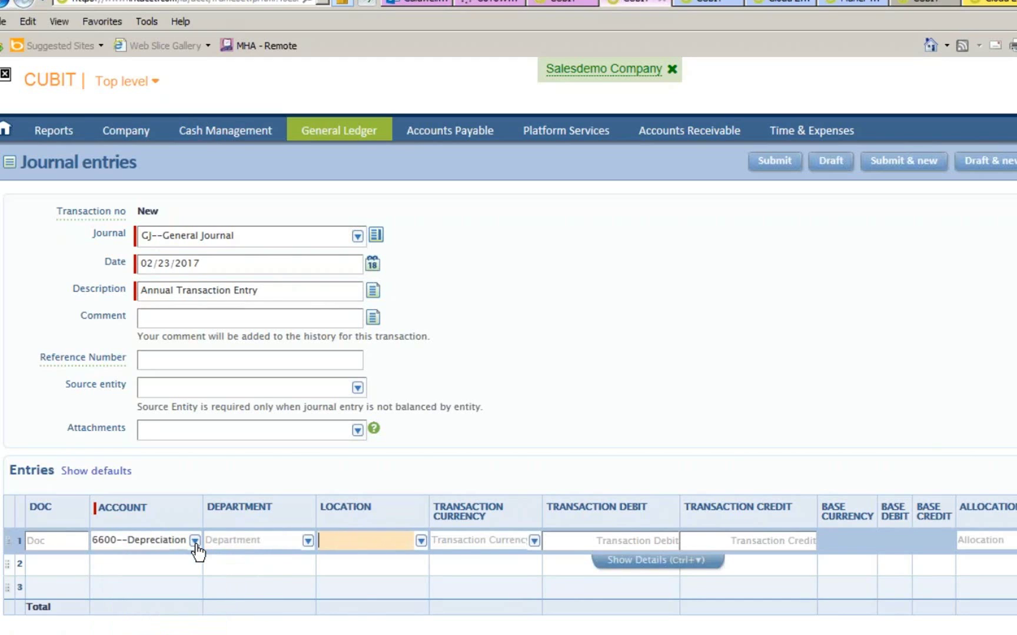
{"action": "key", "text": "Down"}
{"action": "key", "text": "Down"}
{"action": "key", "text": "Tab"}
{"action": "key", "text": "Tab"}
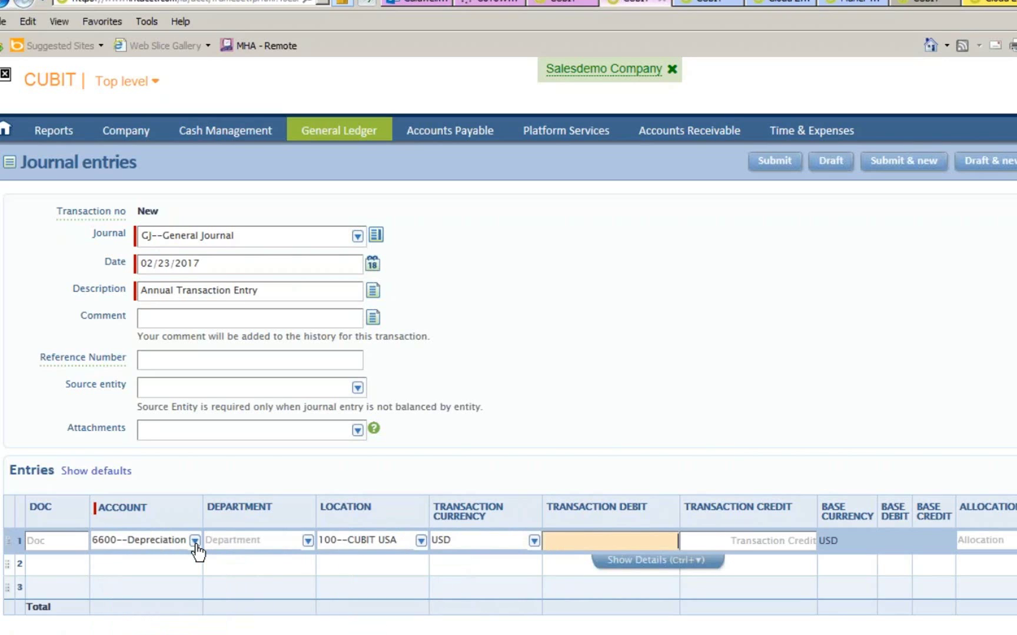
{"action": "type", "text": "30000"}
{"action": "key", "text": "Tab"}
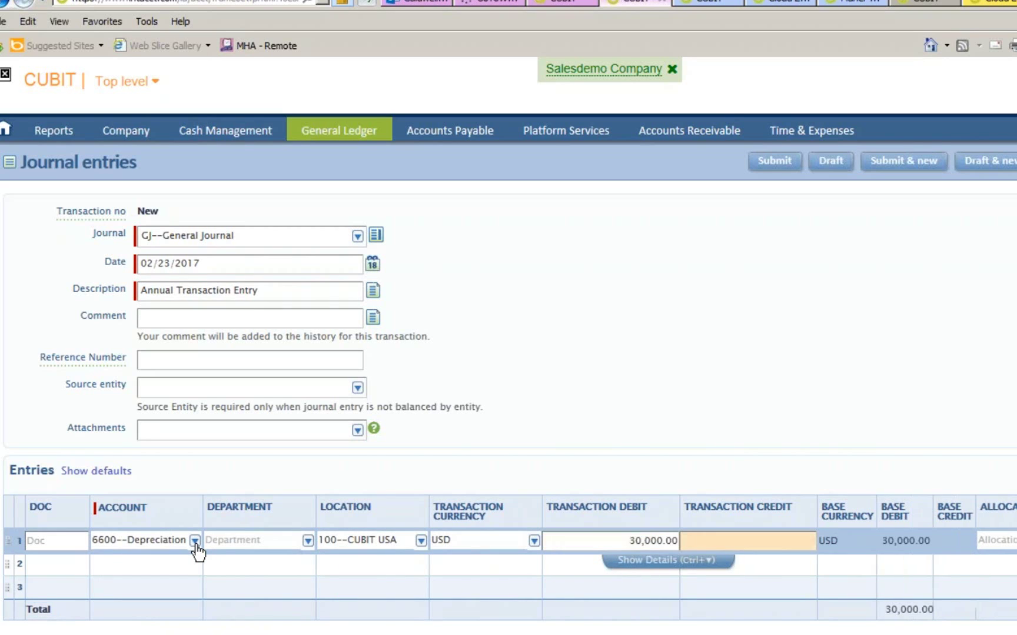
{"action": "key", "text": "Tab"}
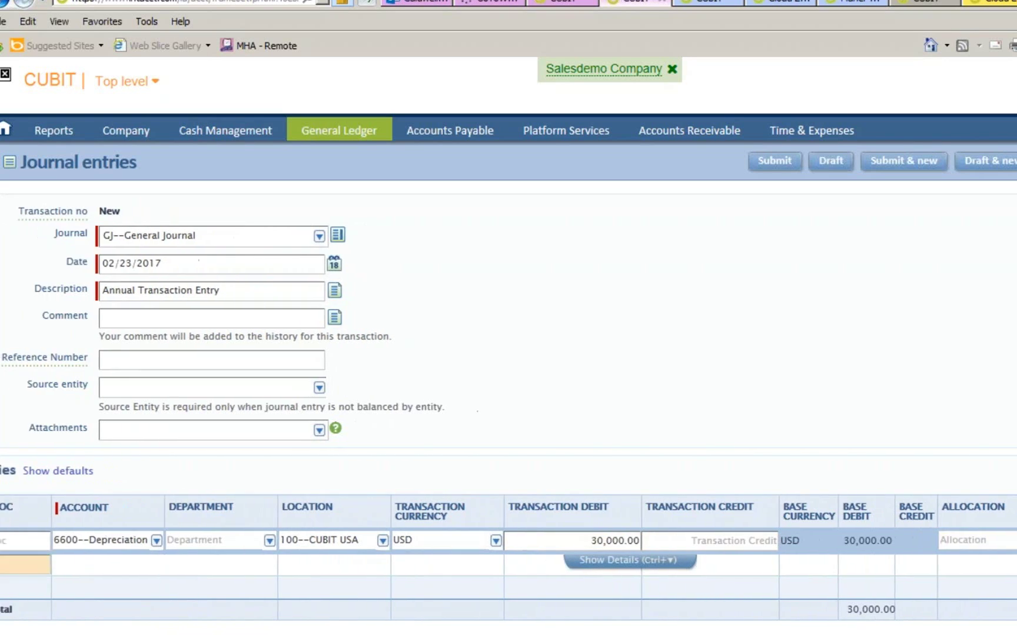
- Fill the second entry line with account 1610--Computer Equipment - Accum. Depr. and location 100--CUBIT USA for the offsetting credit
{"action": "key", "text": "Tab"}
{"action": "left_click", "coordinate": [156, 566]}
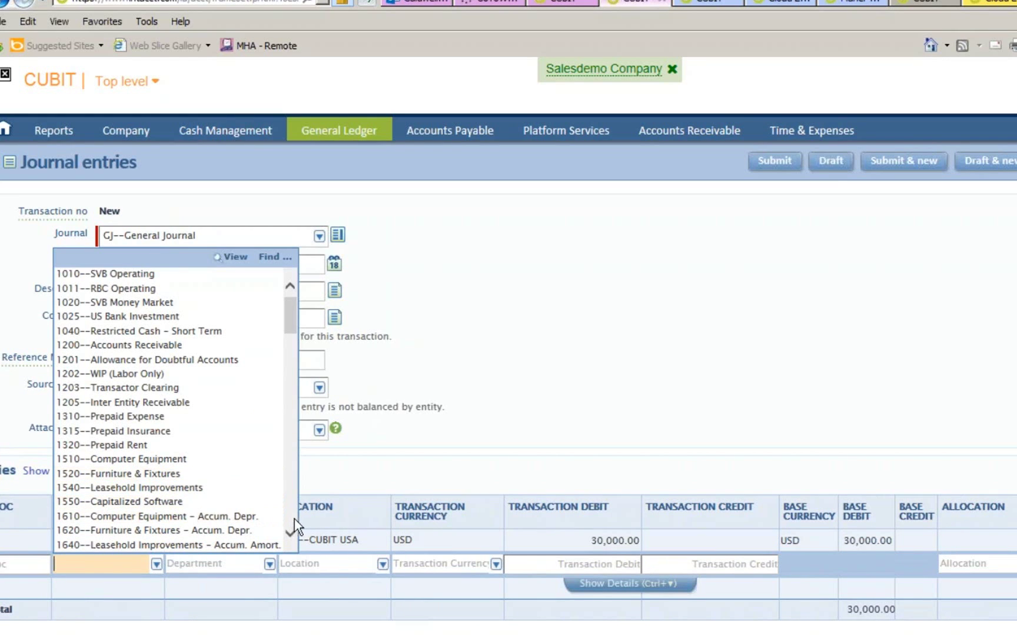
{"action": "left_click", "coordinate": [251, 518]}
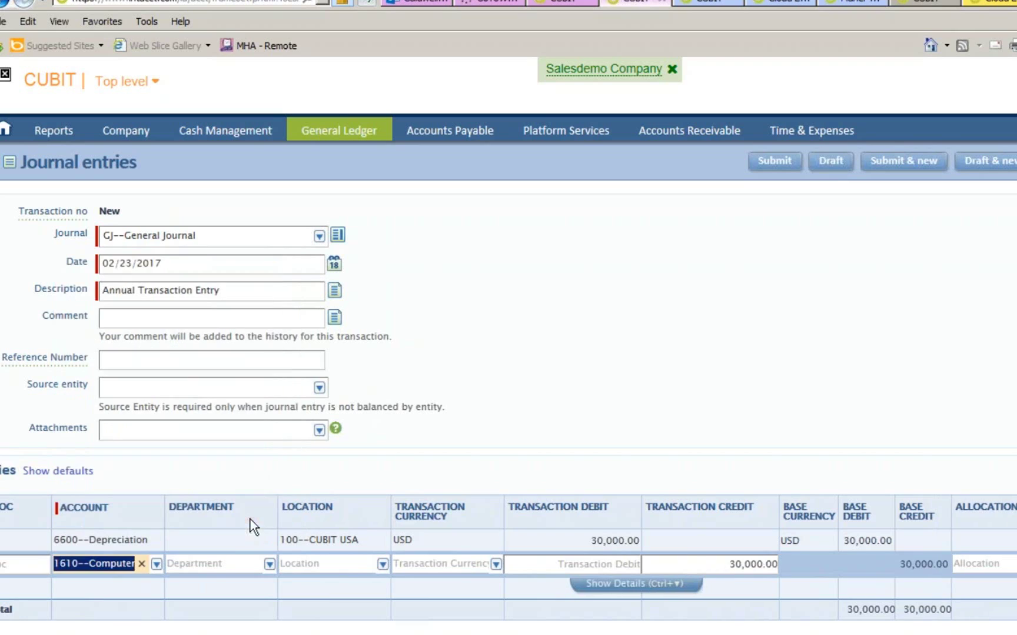
{"action": "key", "text": "Tab"}
{"action": "key", "text": "Tab"}
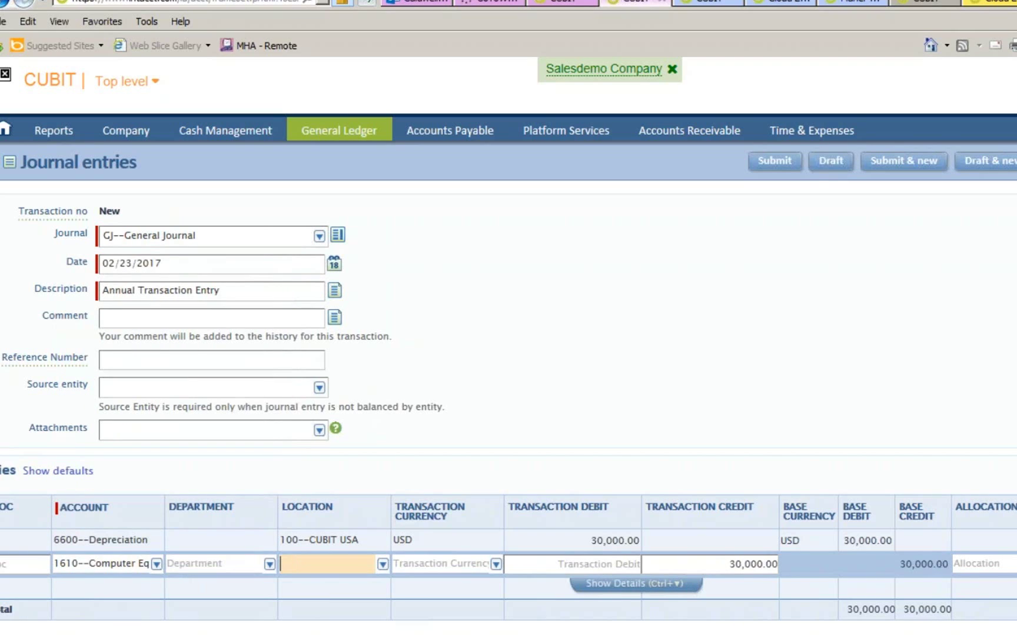
{"action": "key", "text": "Down"}
{"action": "key", "text": "Down"}
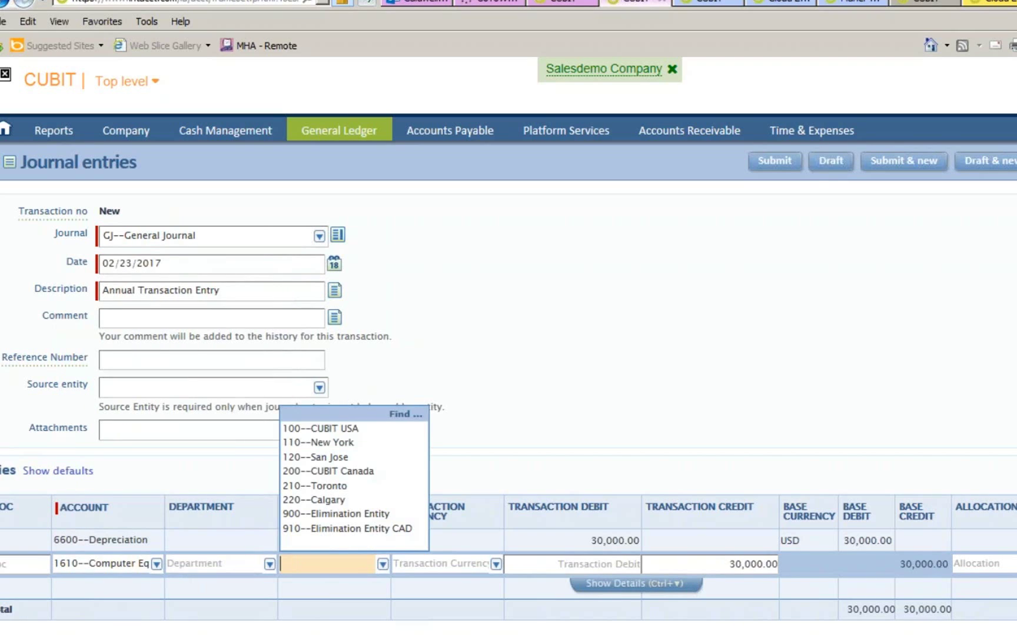
{"action": "key", "text": "Tab"}
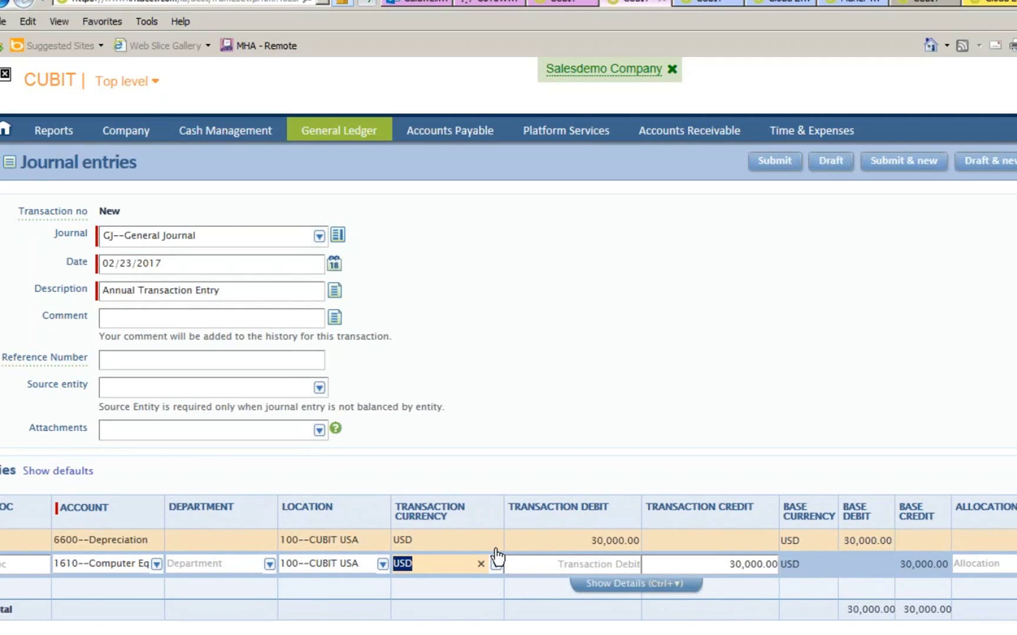
- Assign department D100--Administrative to the 6600--Depreciation line and submit the journal entry for approval
{"action": "left_click", "coordinate": [768, 167]}
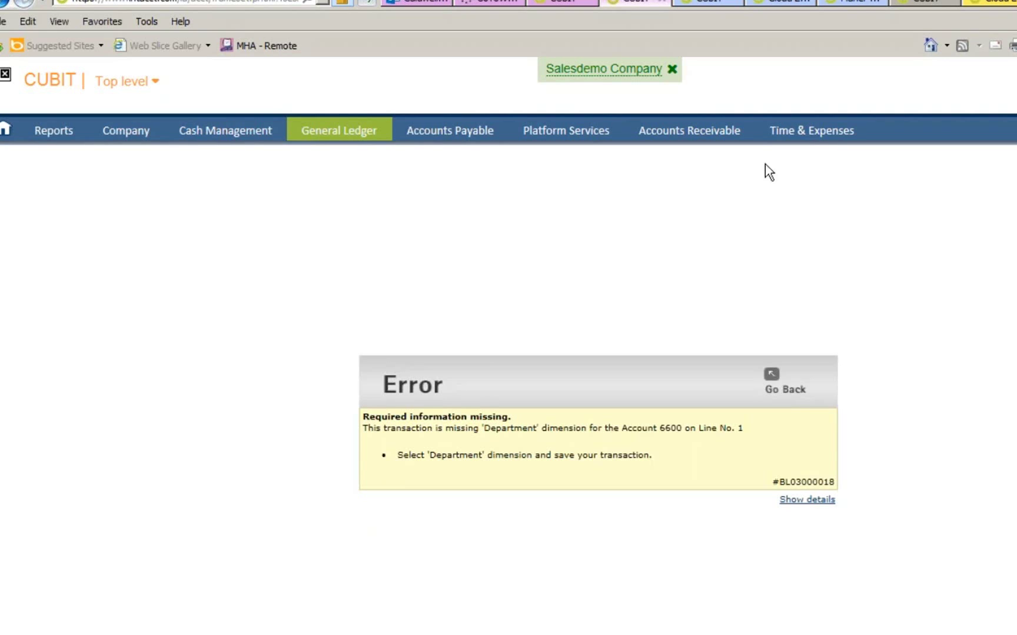
{"action": "left_click", "coordinate": [771, 378]}
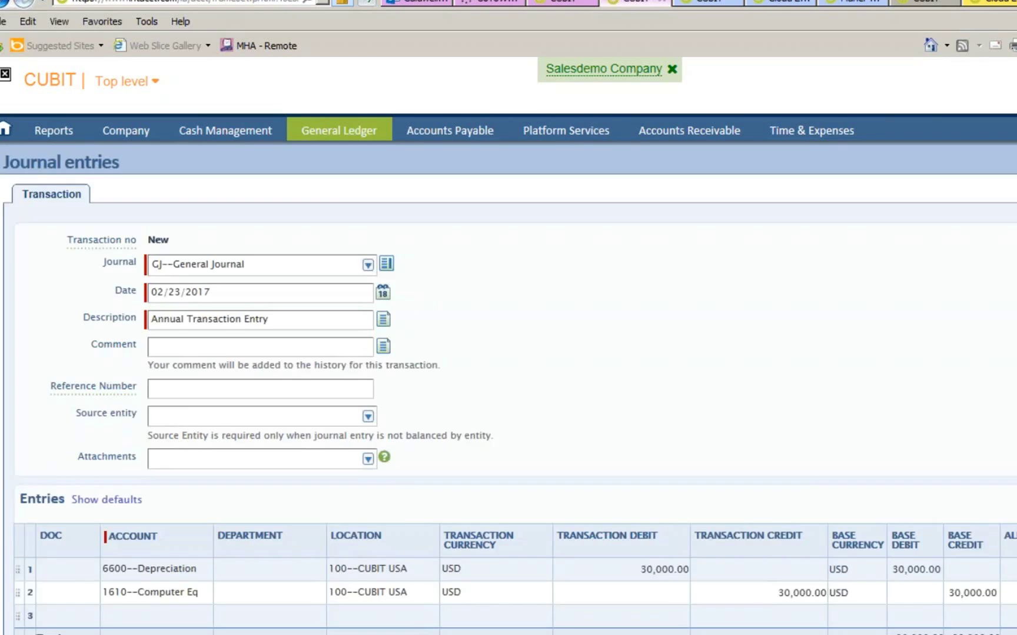
{"action": "left_click", "coordinate": [273, 547]}
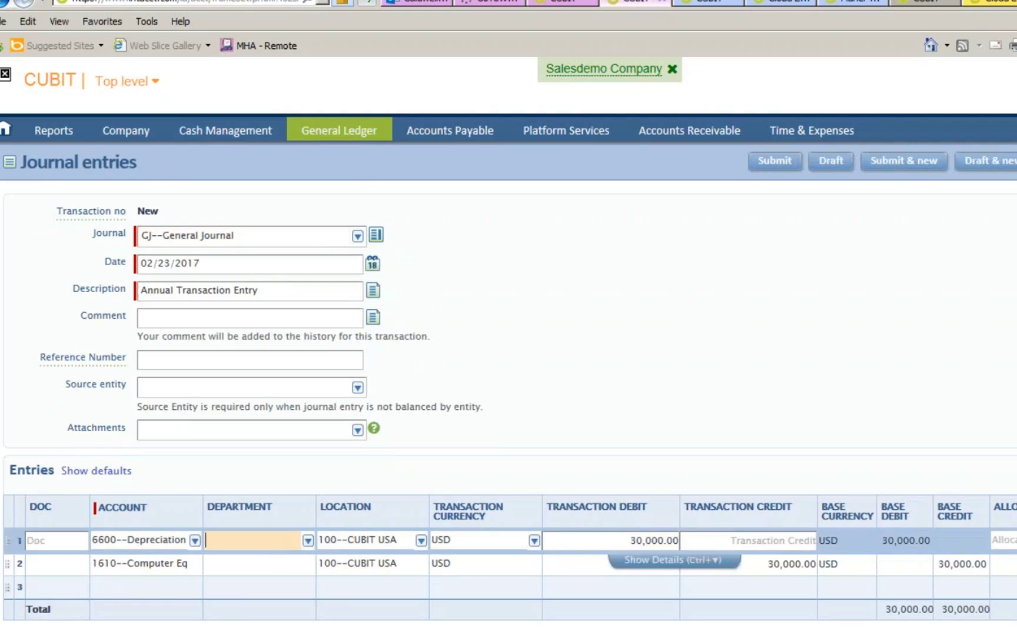
{"action": "left_click", "coordinate": [307, 541]}
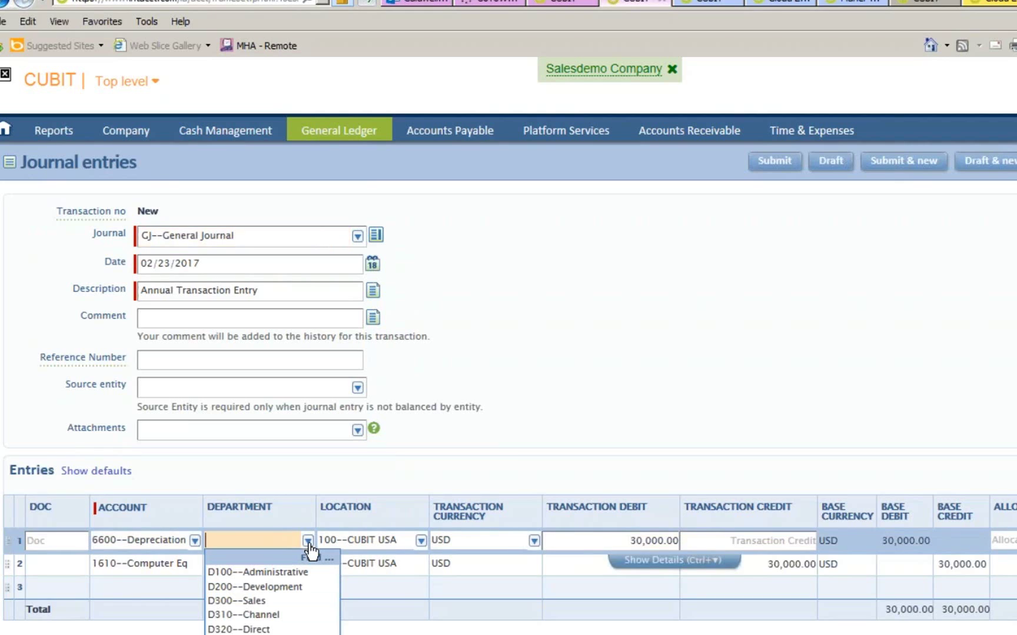
{"action": "left_click", "coordinate": [295, 573]}
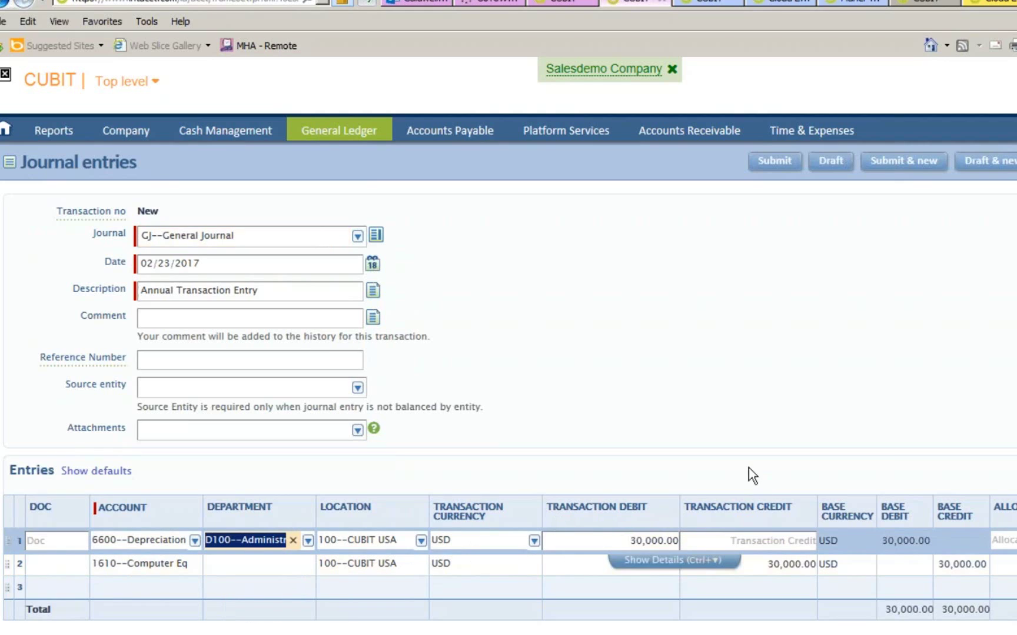
{"action": "left_click", "coordinate": [775, 164]}
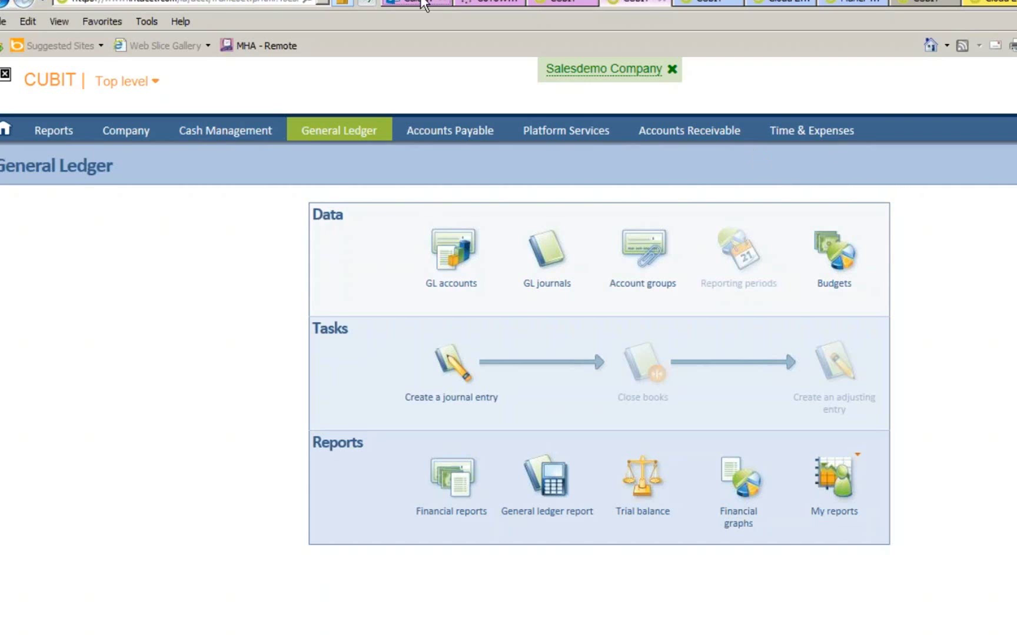
- Switch to the Outlook inbox, open the new approval request email, and follow its link to Approve Journal Entries
{"action": "left_click", "coordinate": [424, 3]}
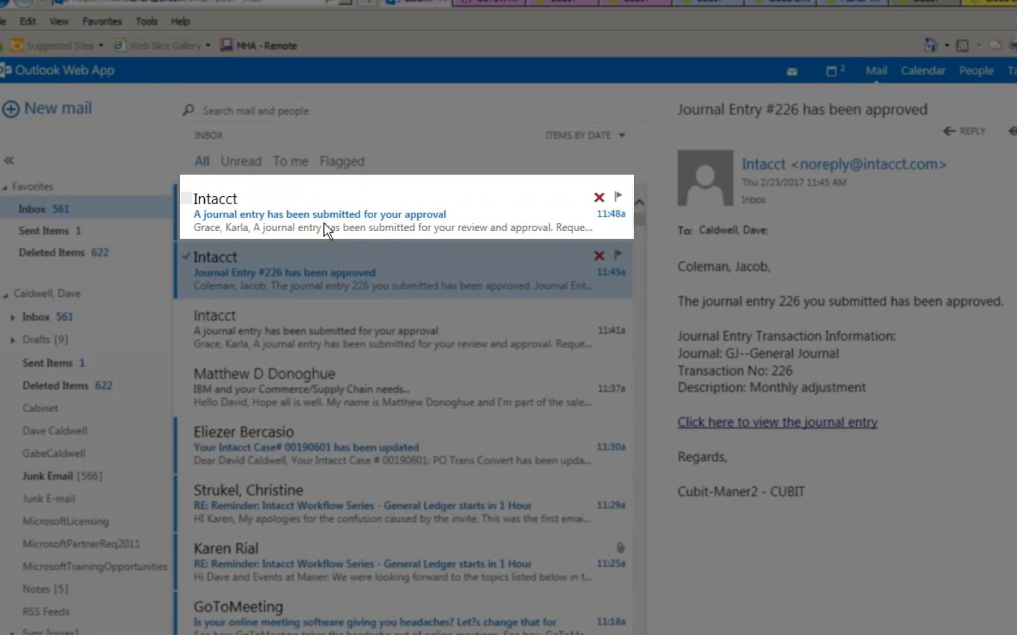
{"action": "left_click", "coordinate": [288, 223]}
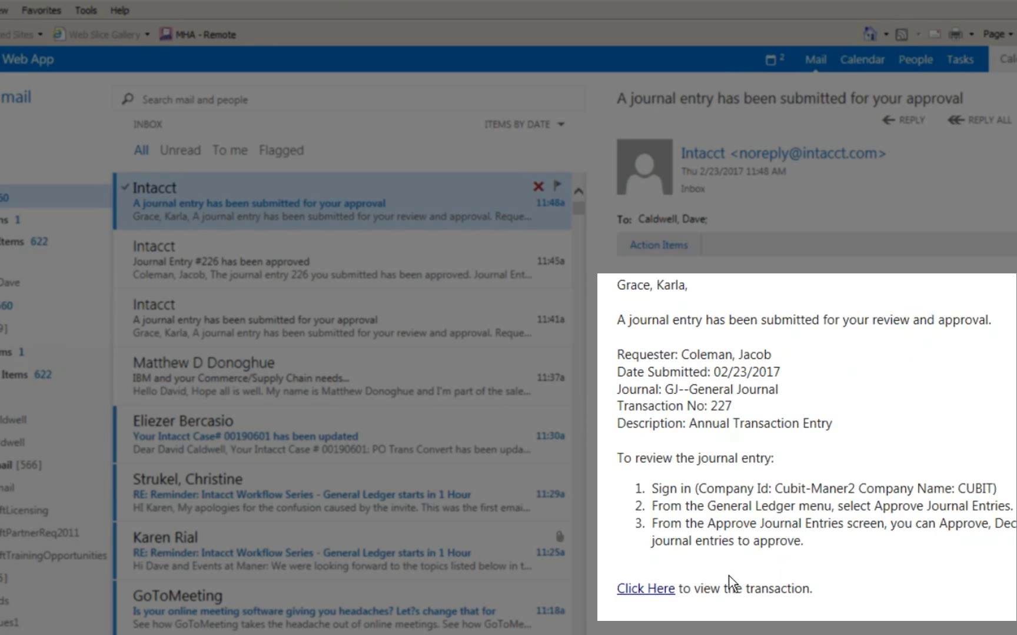
{"action": "left_click", "coordinate": [645, 595]}
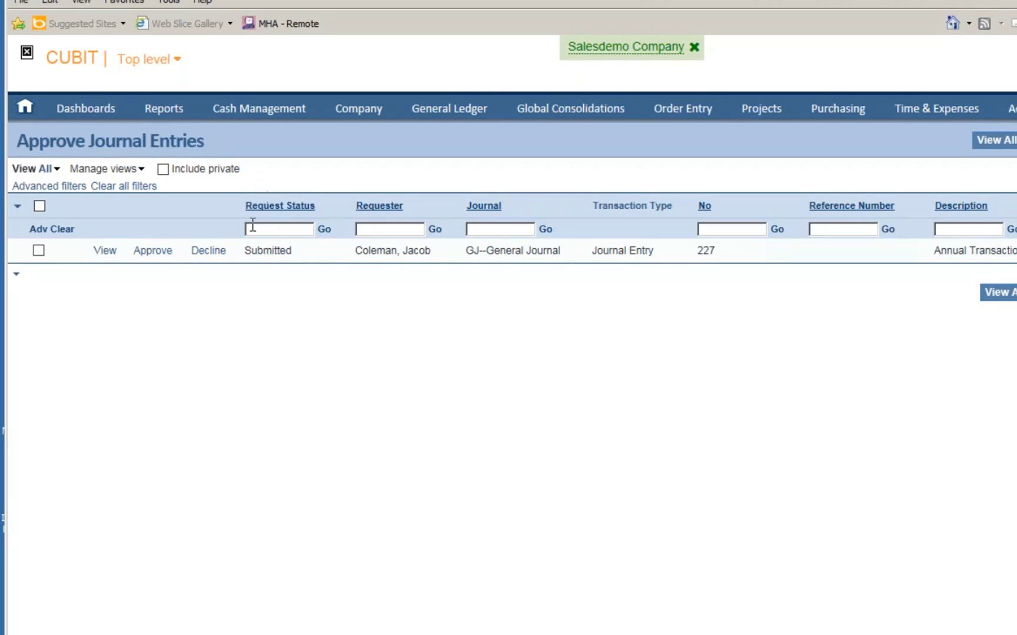
- View the submitted Annual Transaction Entry's details and decline it
{"action": "left_click", "coordinate": [104, 252]}
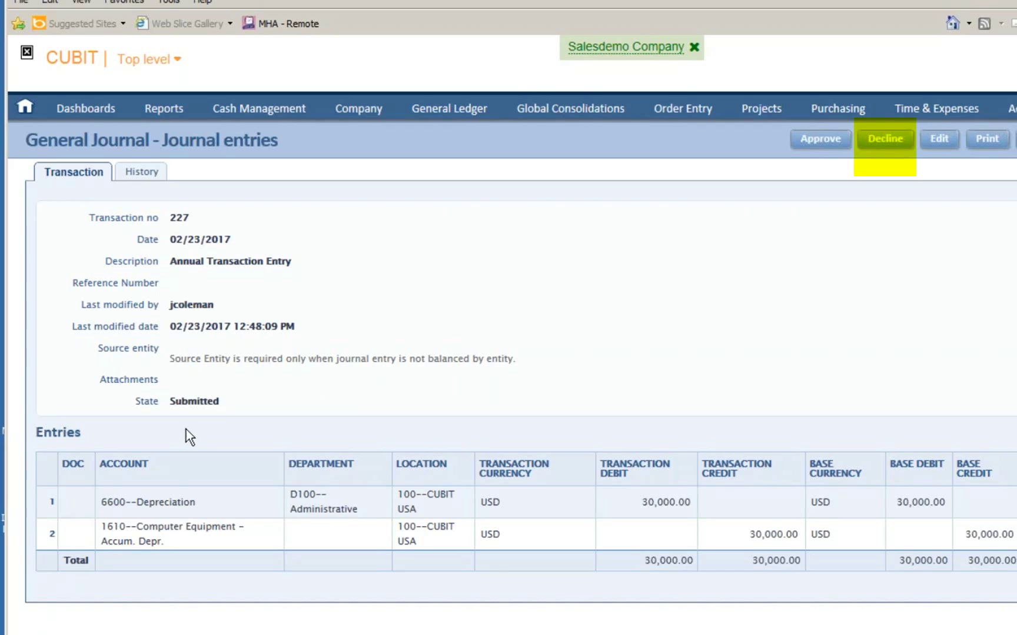
{"action": "left_click", "coordinate": [886, 147]}
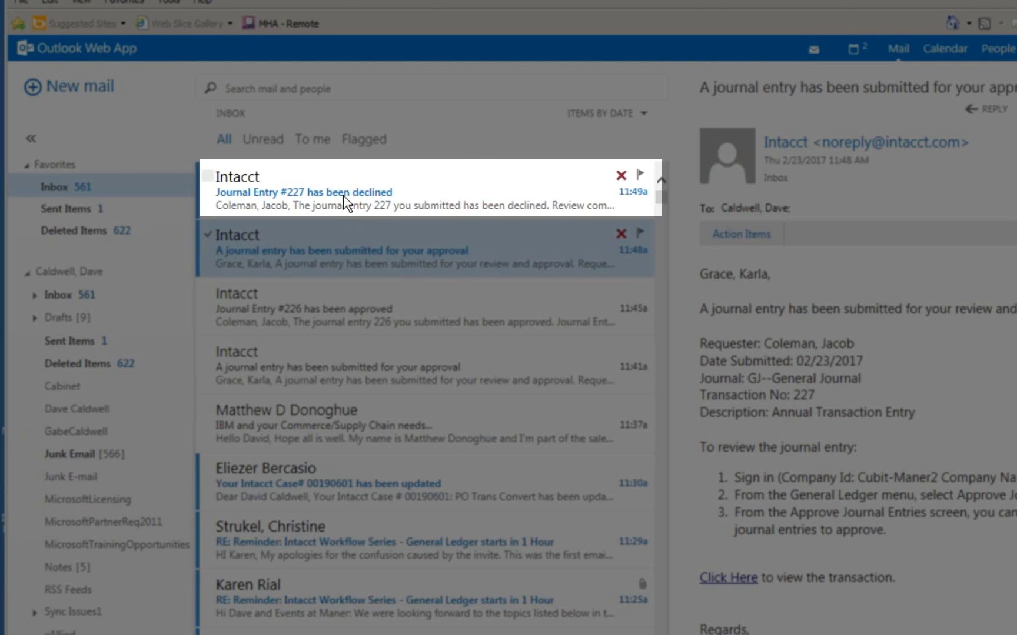
- View the declined entry through the link in Outlook's decline notification, and switch to the Intacct General Ledger Transaction Approvals document in Word
{"action": "left_click", "coordinate": [347, 203]}
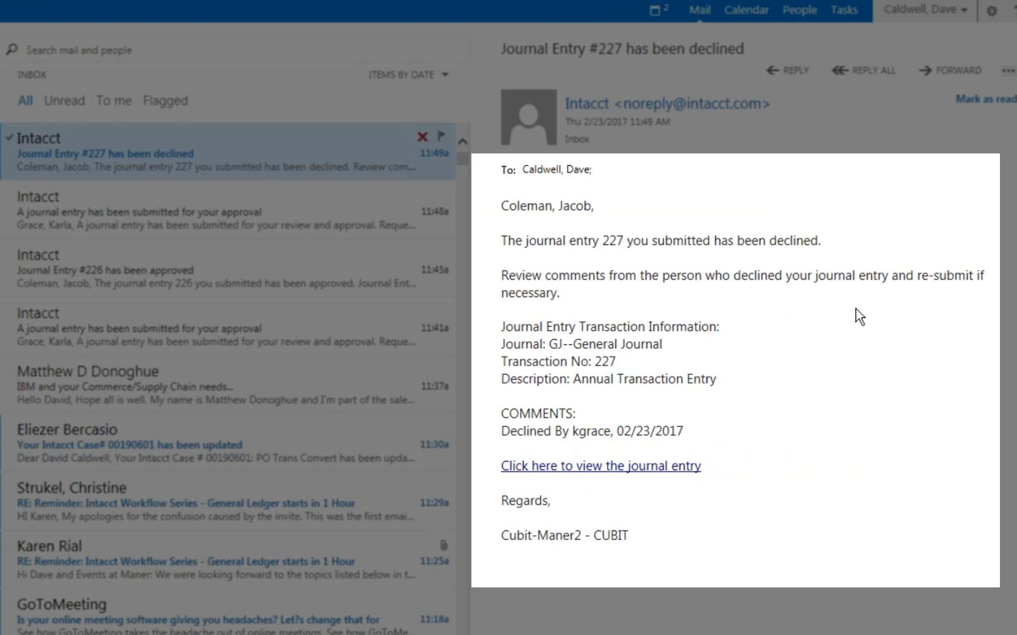
{"action": "left_click", "coordinate": [658, 468]}
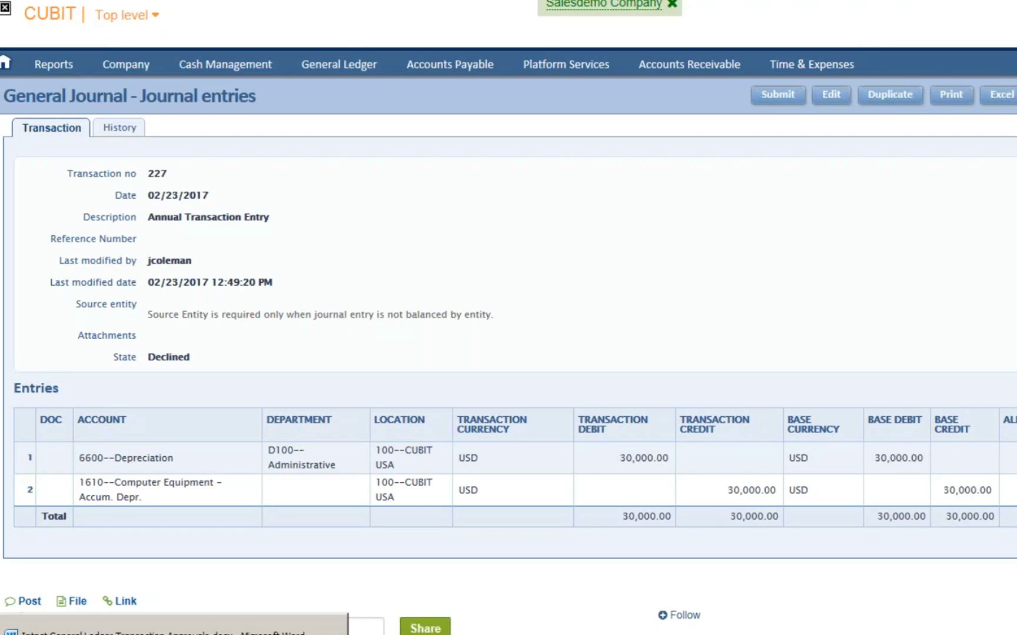
{"action": "left_click", "coordinate": [174, 629]}
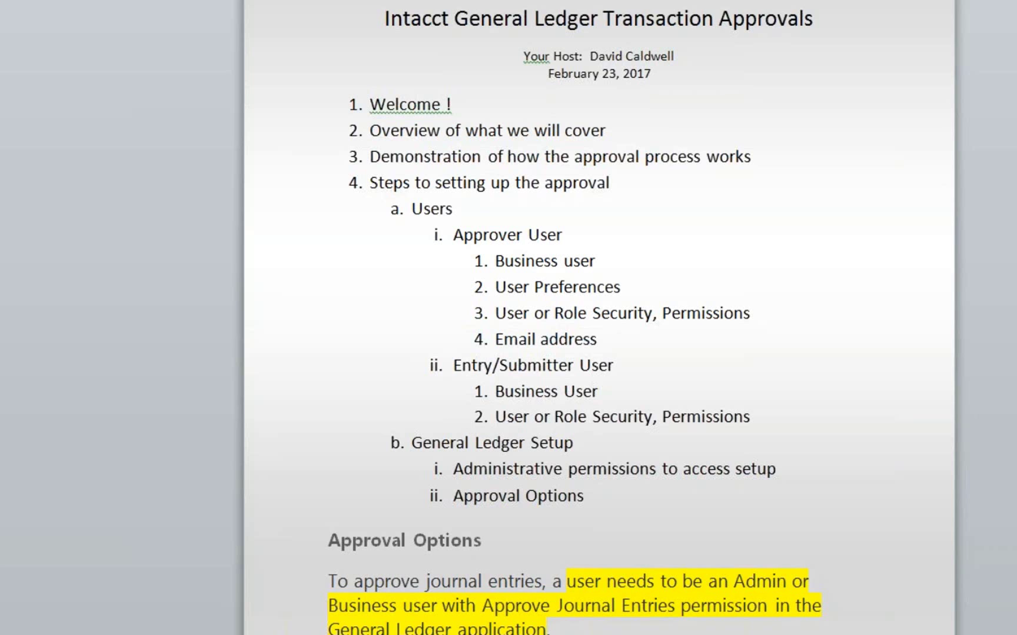